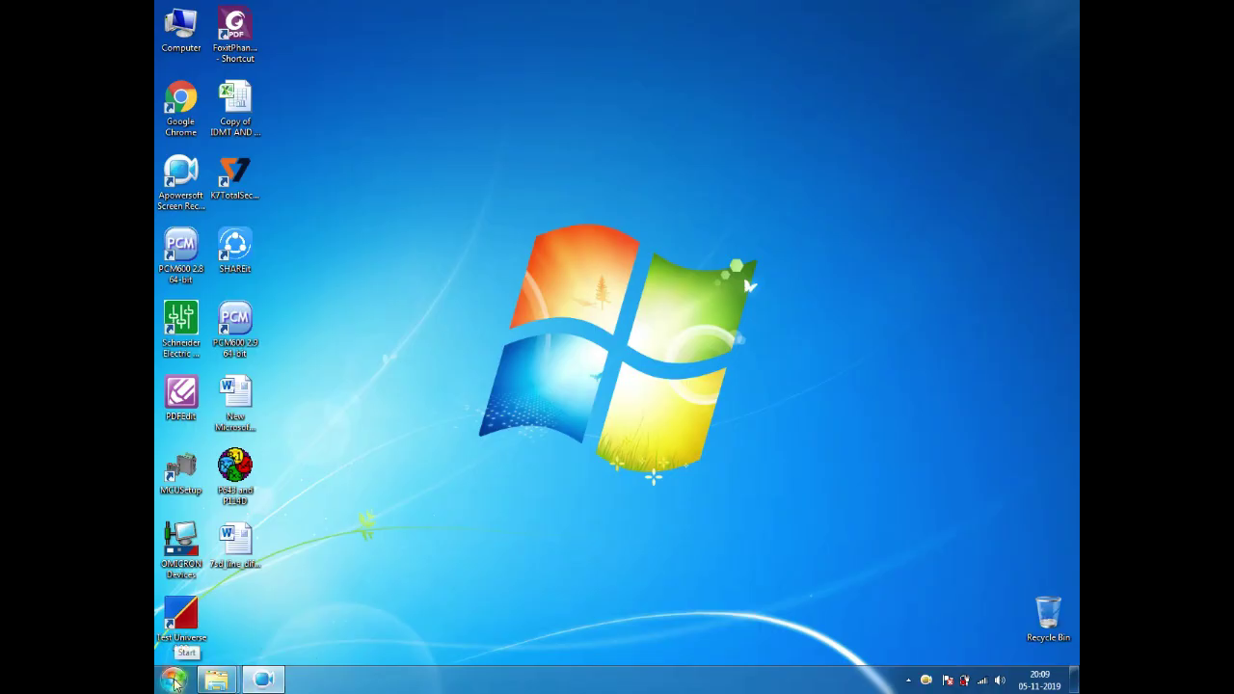
Search the Start menu for 'data model' and launch Data Model Manager V8.0.0.
click(174, 680)
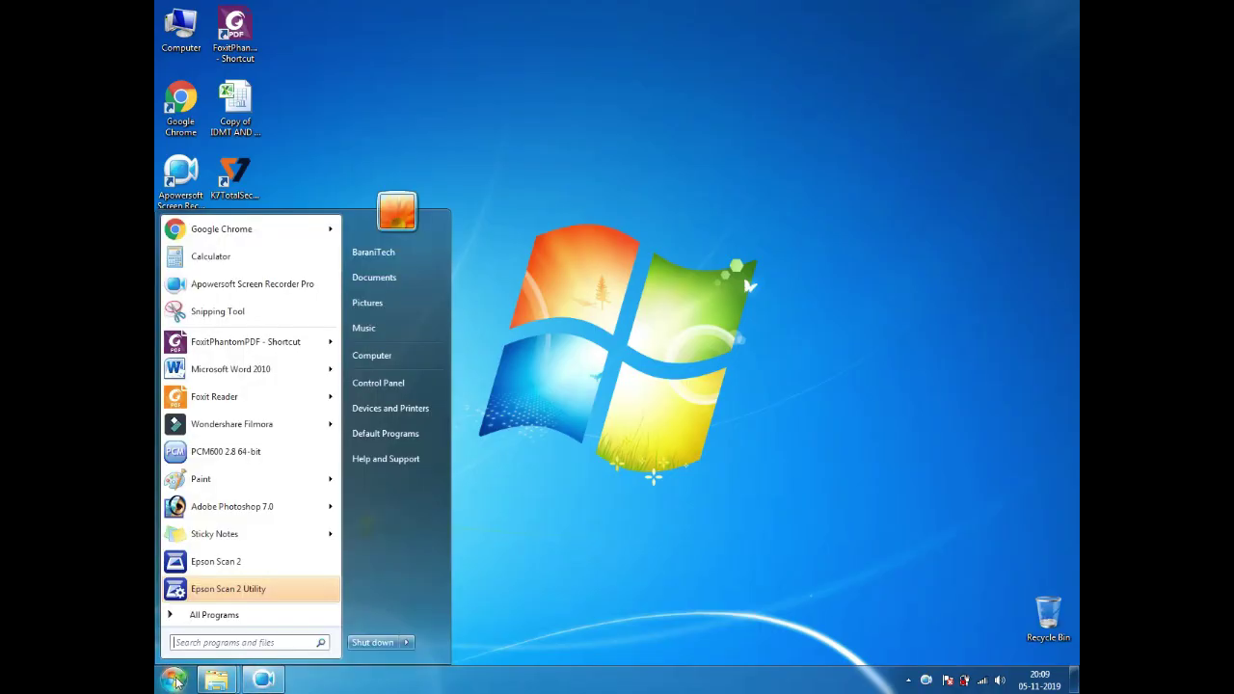
click(238, 643)
text(da)
text(s)
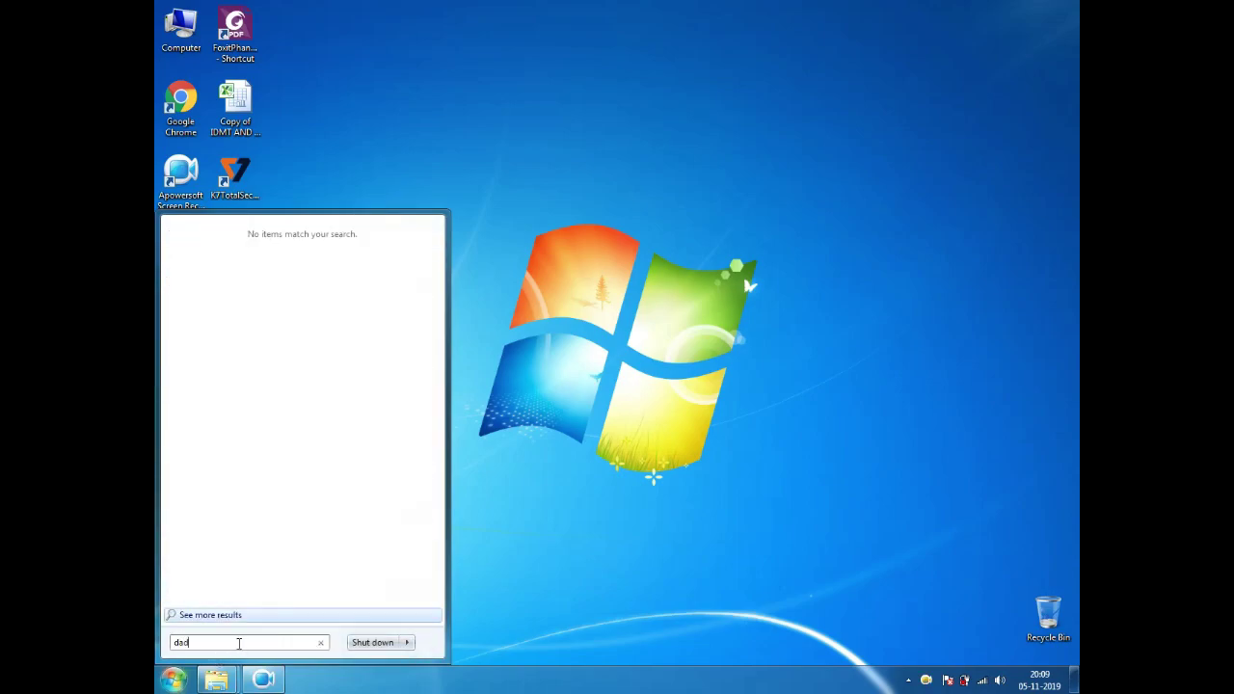
key(BackSpace)
text(ta)
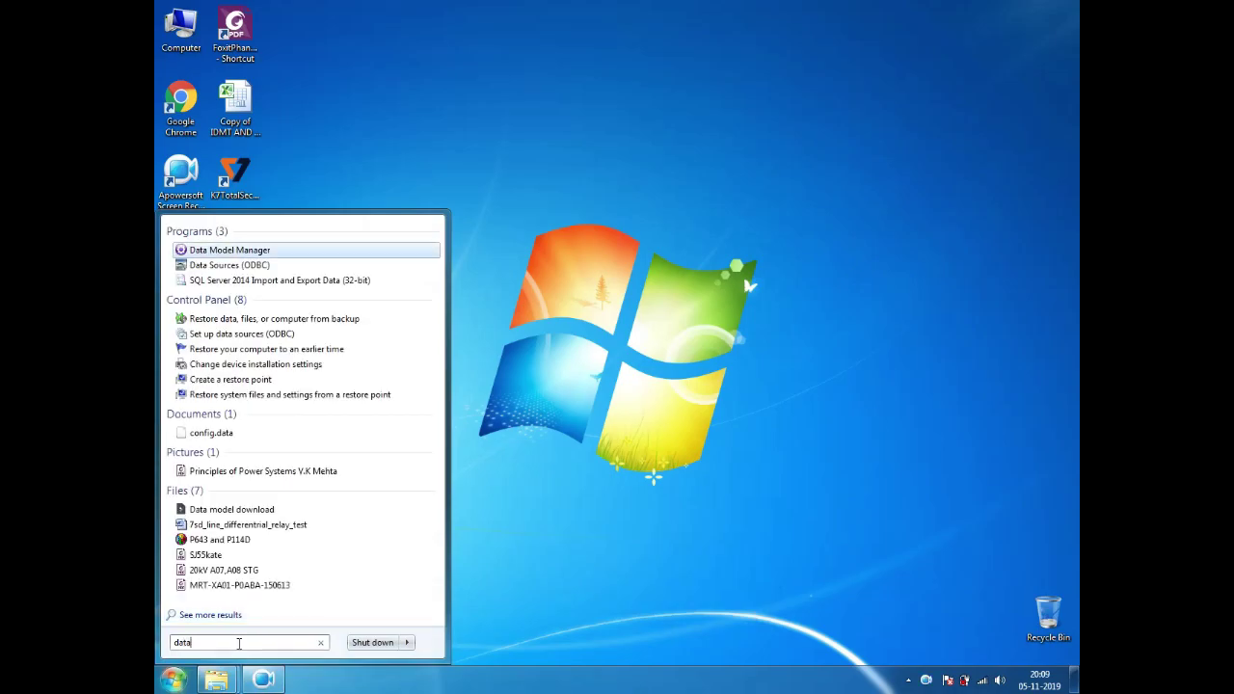
text( model)
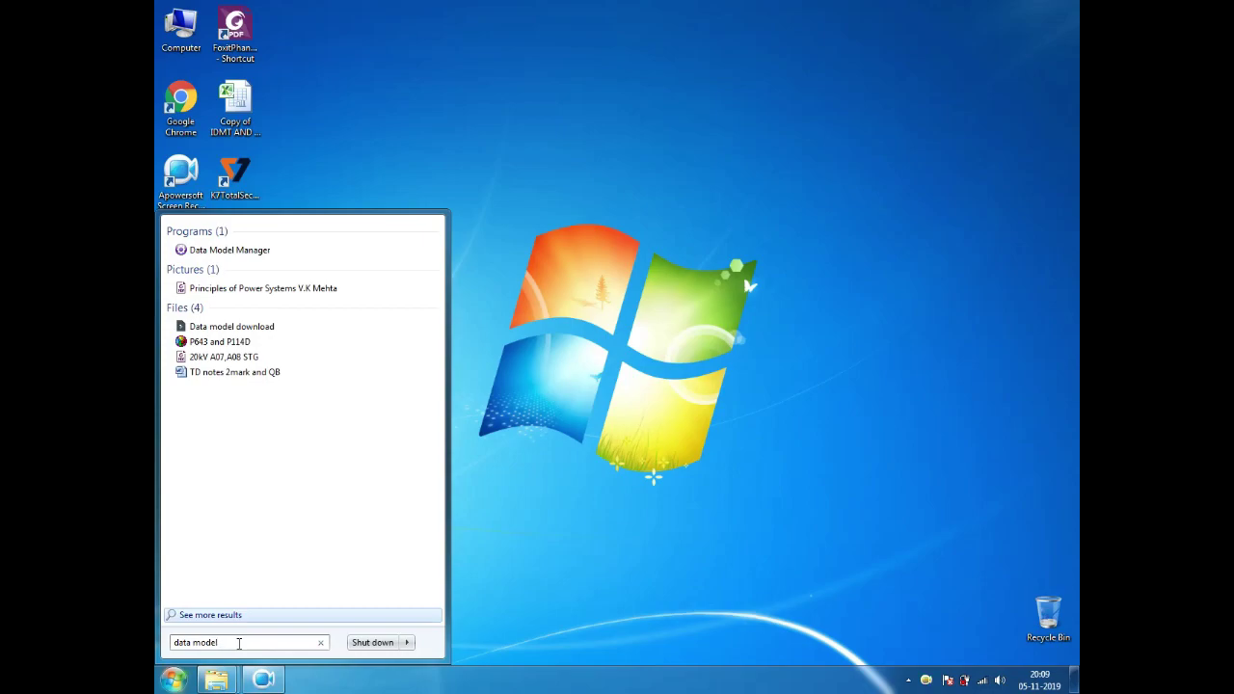
click(251, 252)
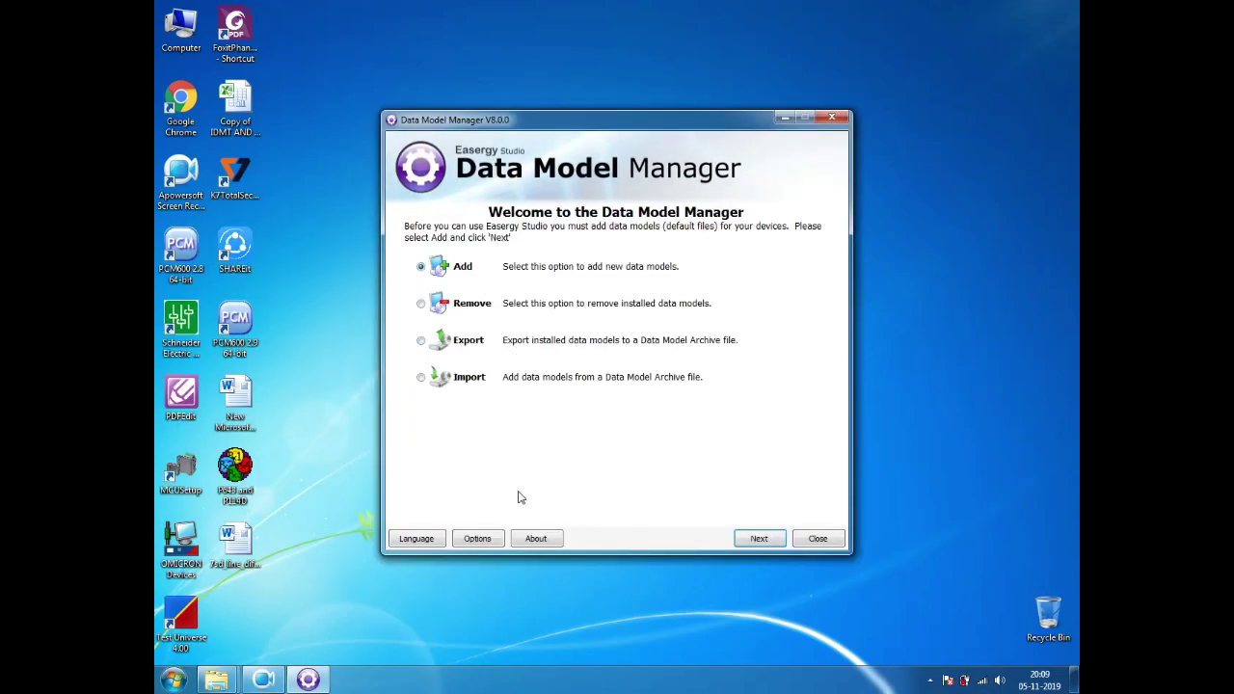
click(839, 118)
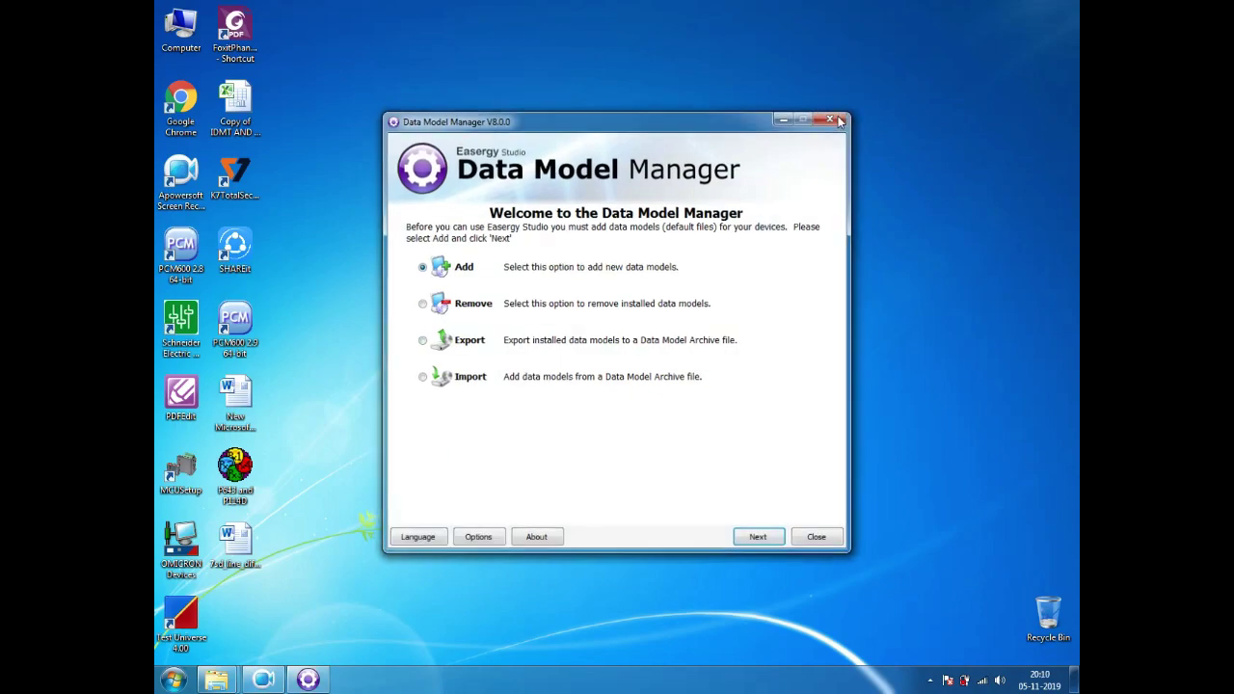
click(174, 679)
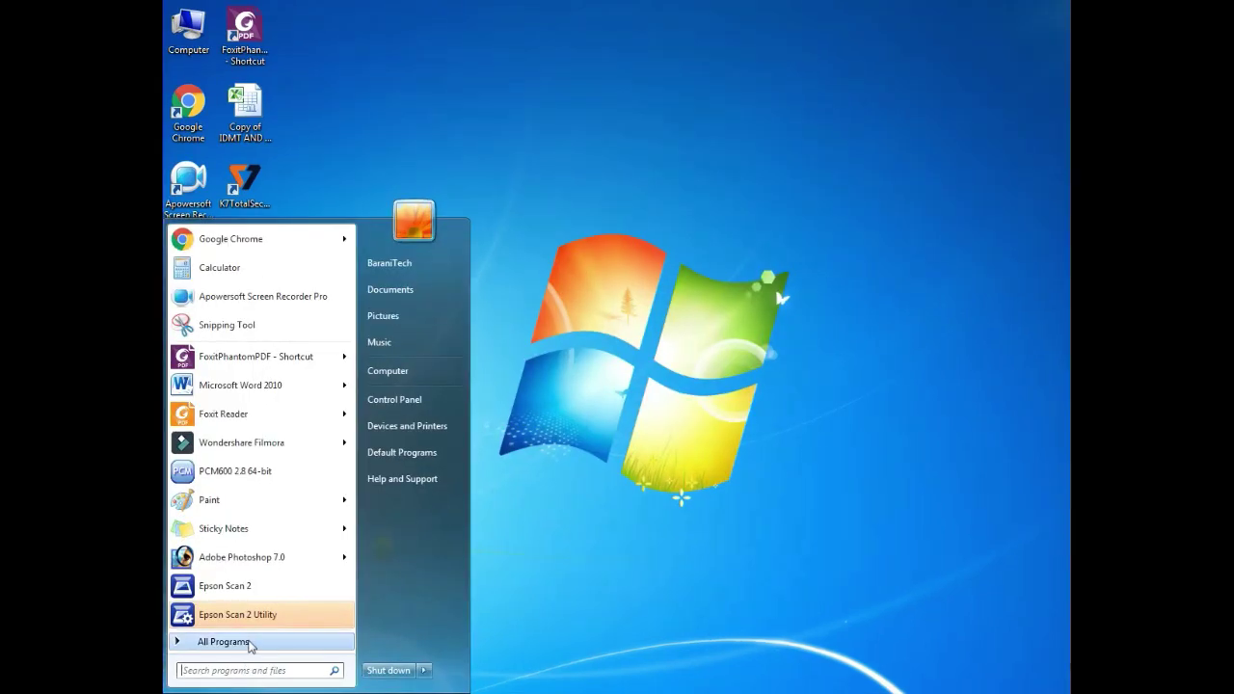
click(249, 646)
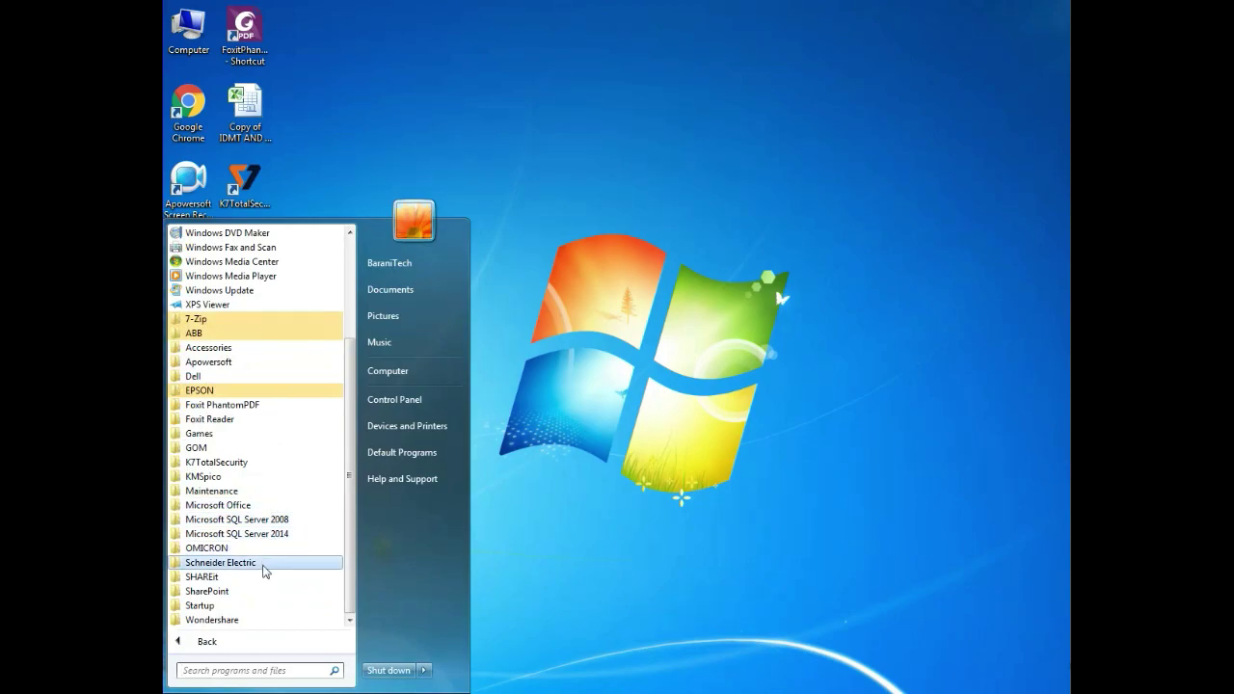
click(266, 569)
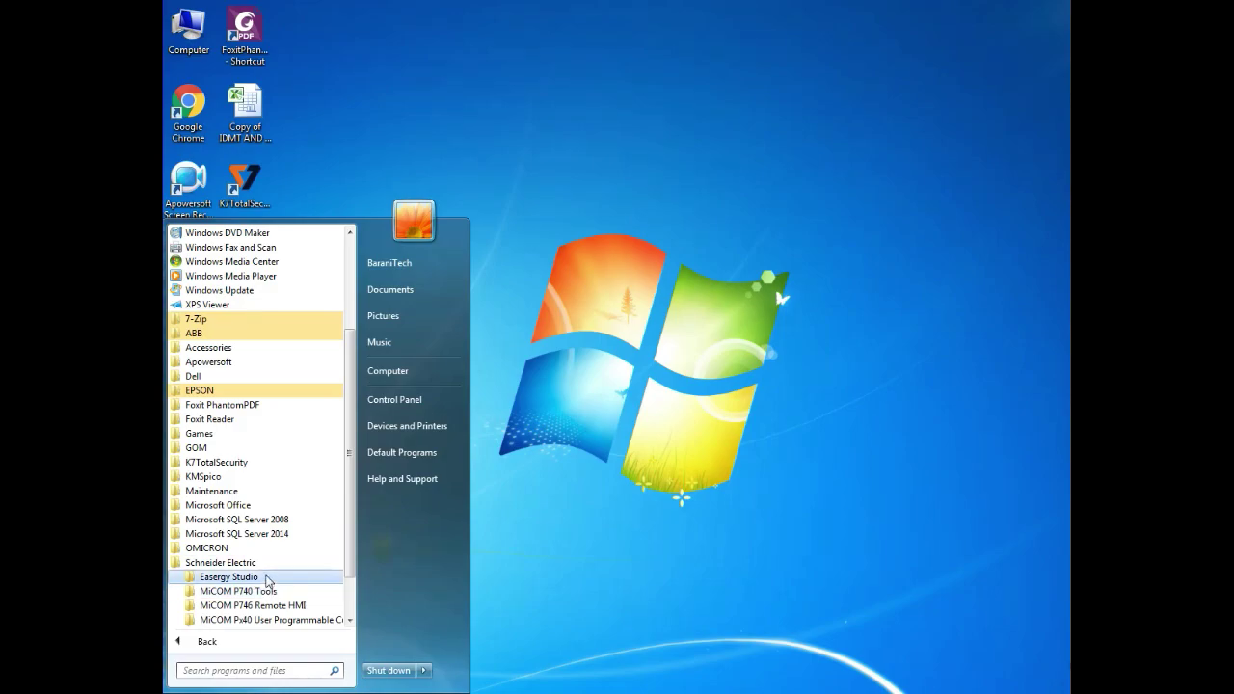
click(268, 578)
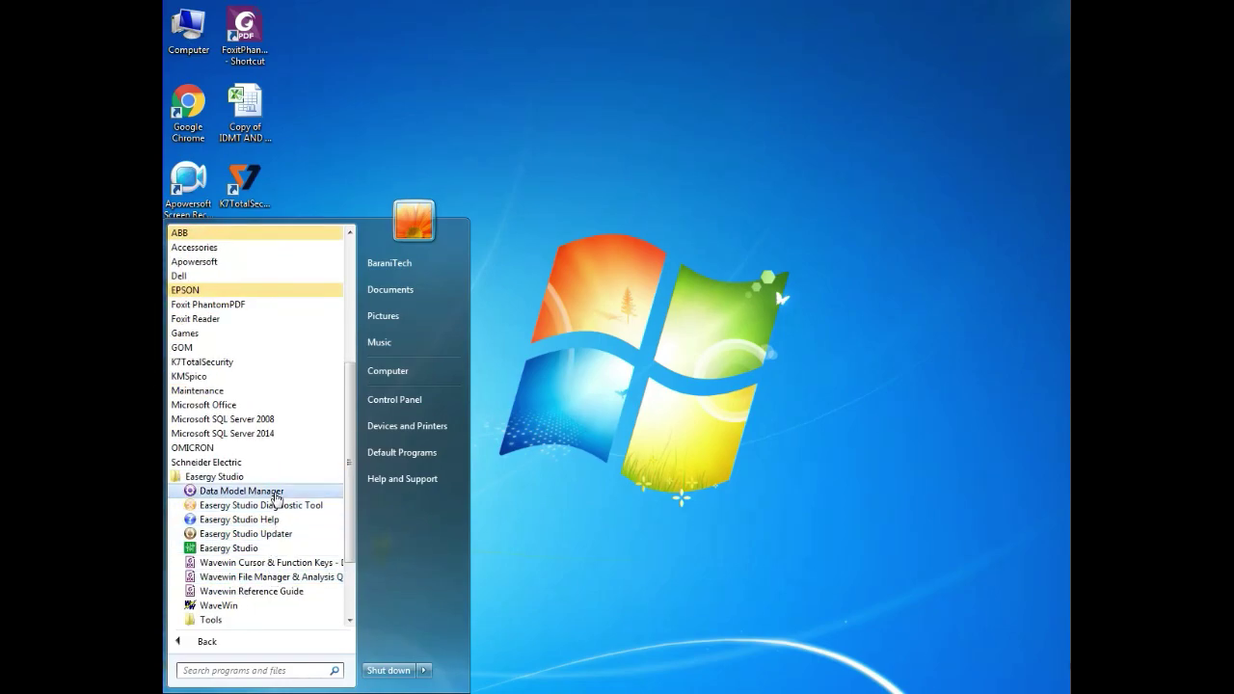
click(274, 492)
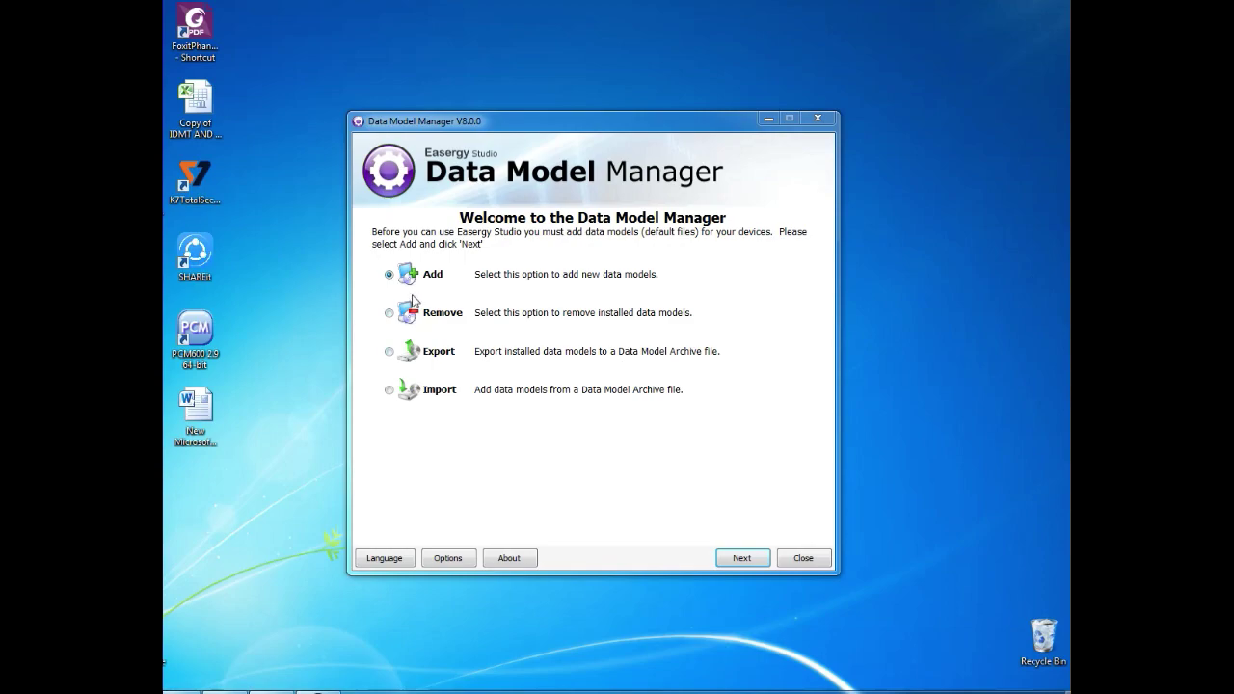
Add data models from the Internet source over Default HTTPS, reaching the Select Languages page.
click(742, 558)
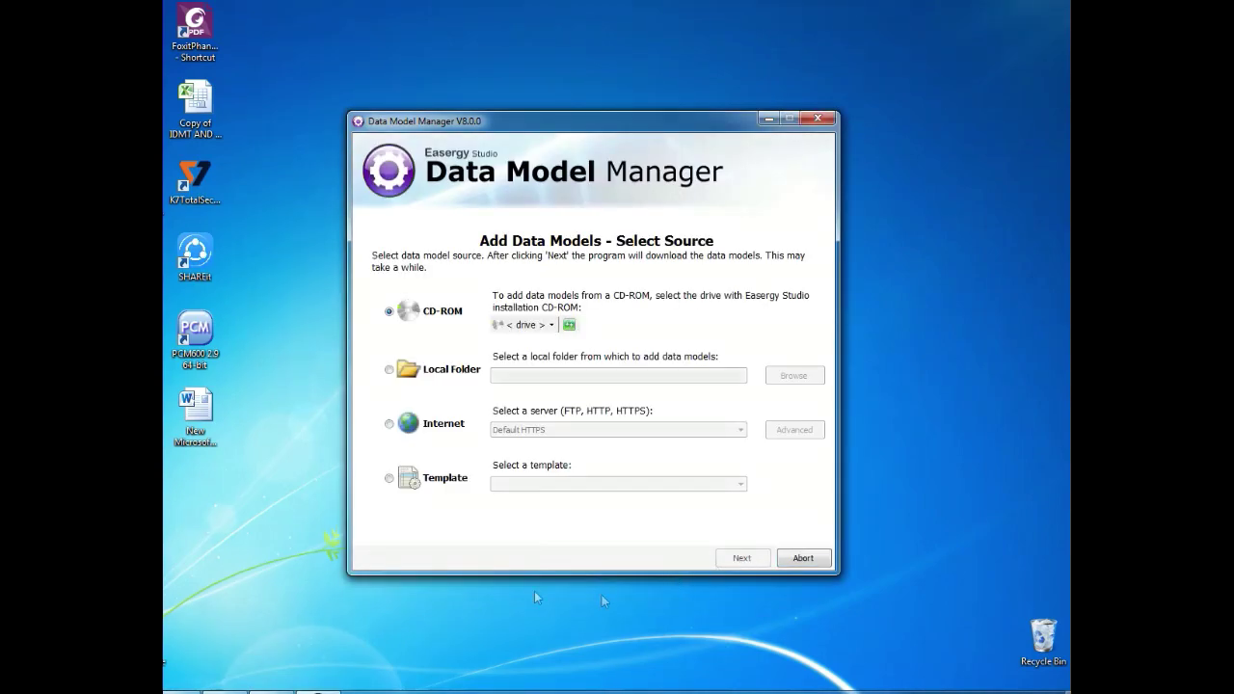
click(411, 430)
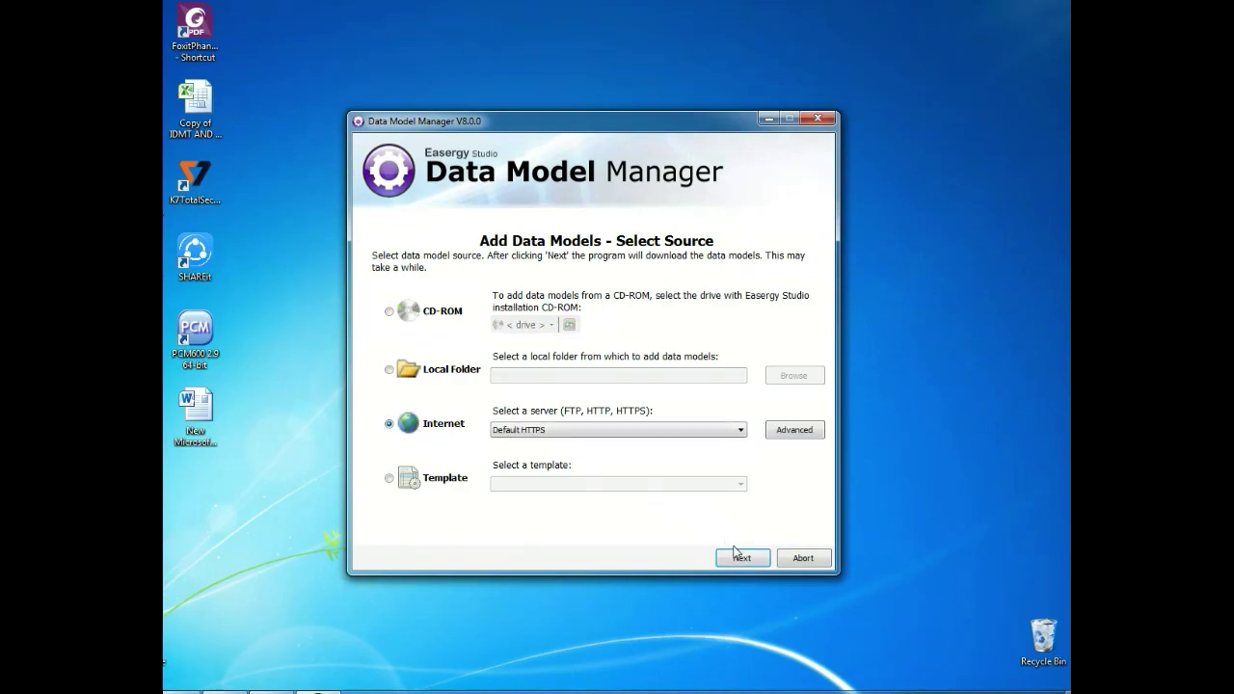
click(738, 556)
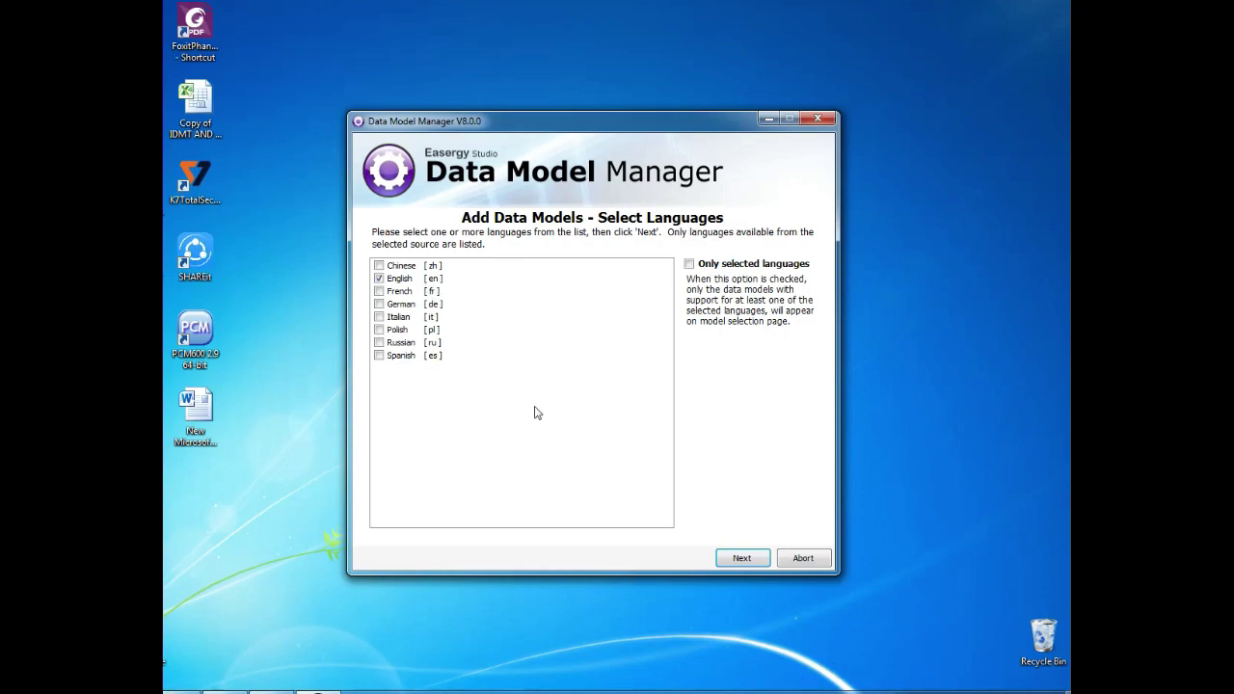
Keep English as the language and expand the Px40 model family in the model list.
click(743, 559)
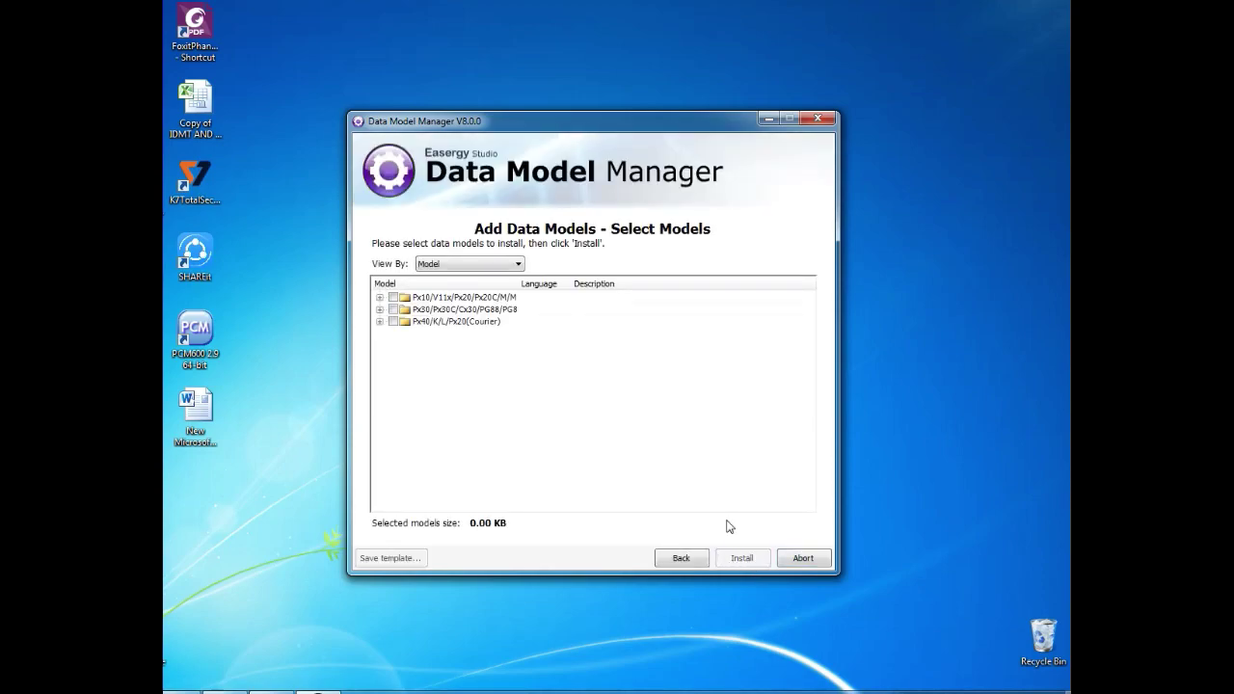
double_click(405, 308)
scroll(440, 396, down, 5)
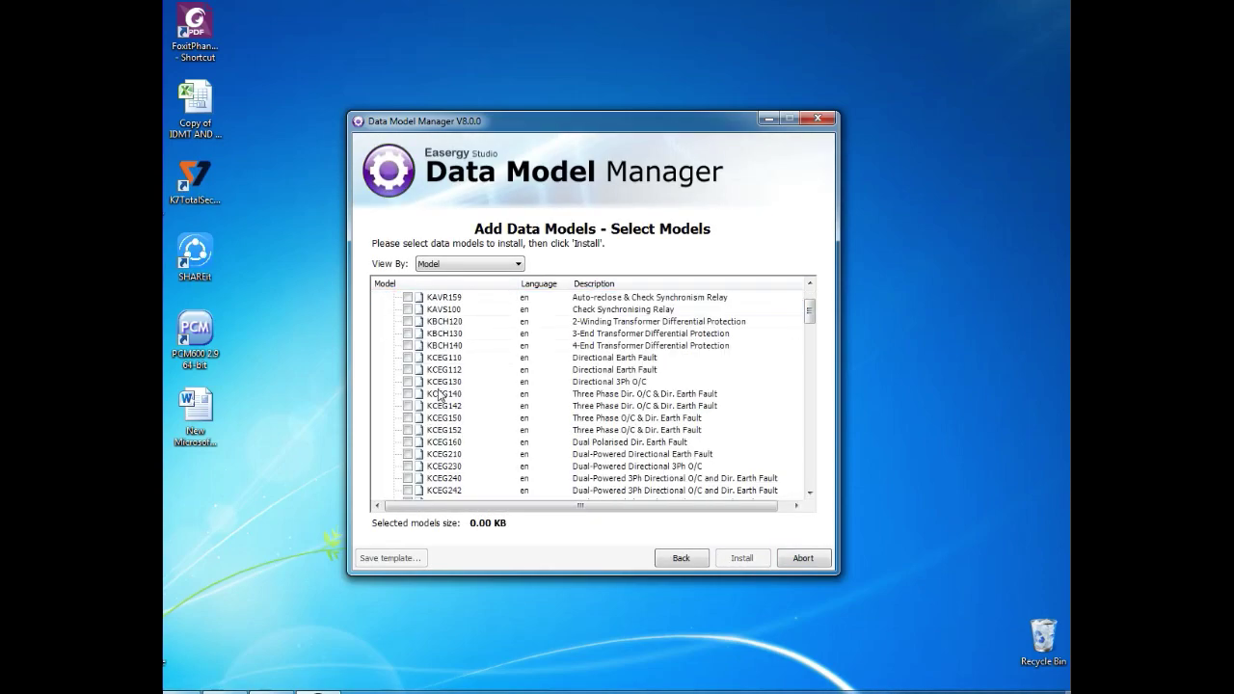
scroll(440, 396, down, 10)
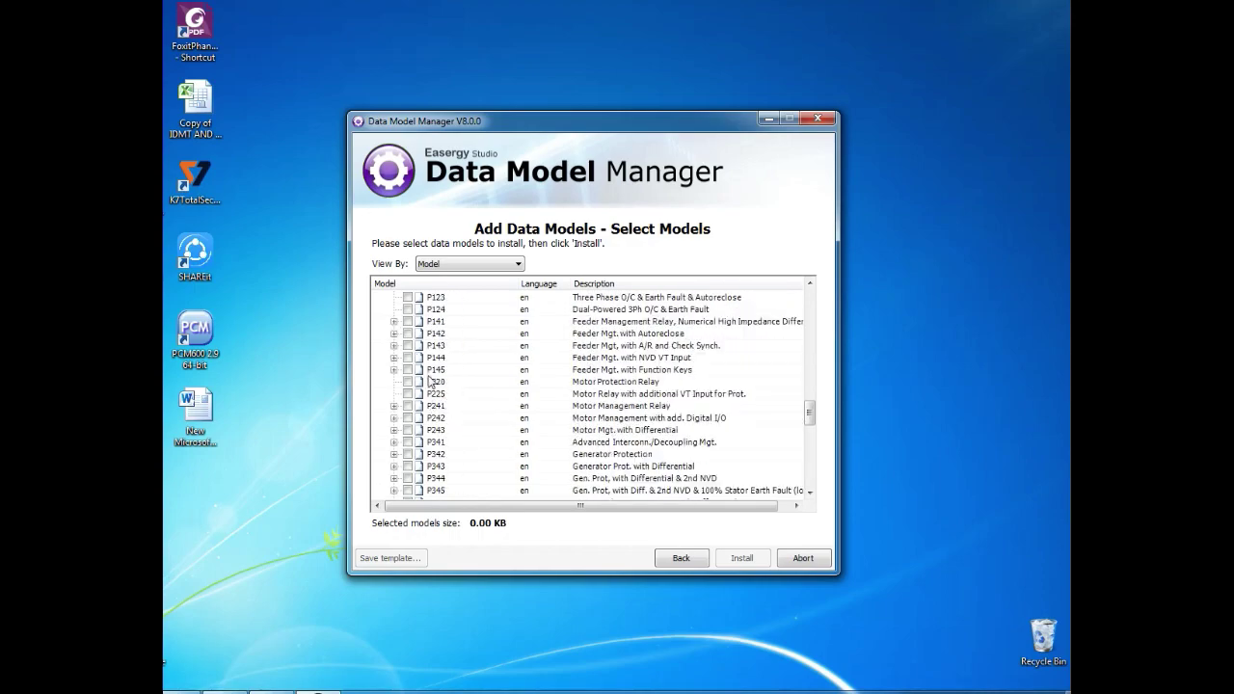
scroll(431, 386, up, 15)
click(379, 297)
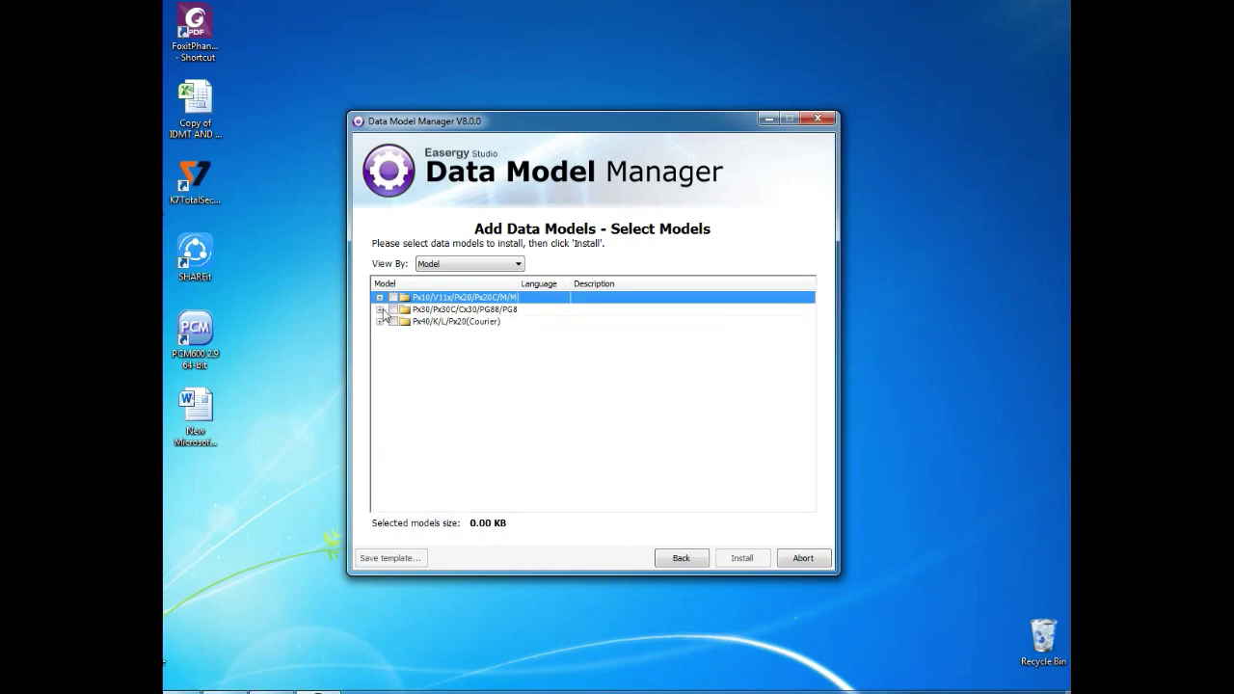
click(379, 321)
scroll(424, 396, down, 6)
Tick P643 software versions 02, 03, 04, 10, A0, A1, A2, B0, B1, B2 and B3.
double_click(429, 397)
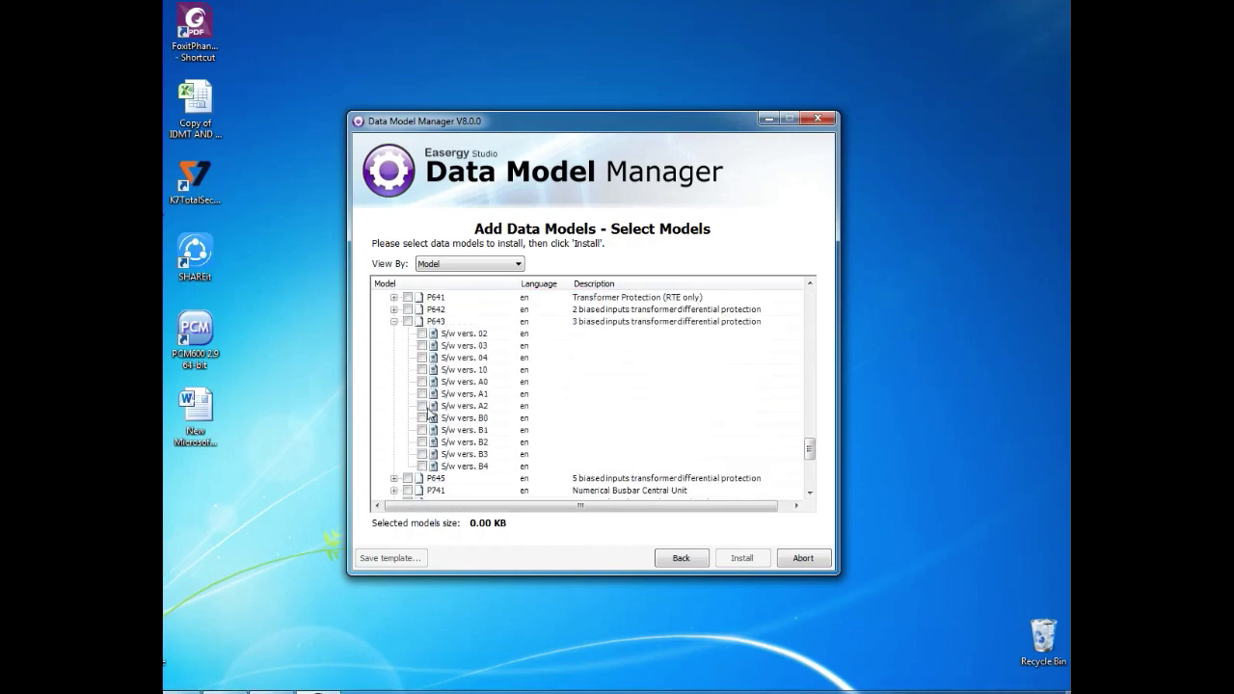
click(422, 334)
click(421, 346)
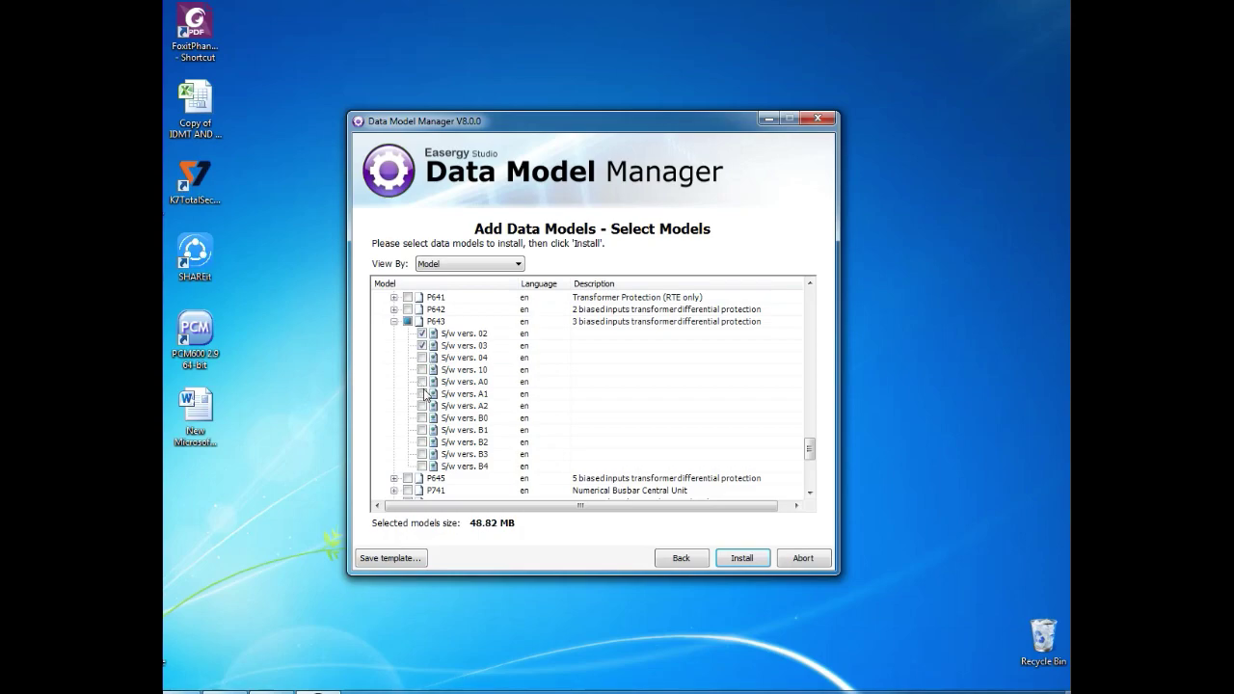
click(422, 358)
click(422, 369)
click(422, 382)
click(421, 393)
click(421, 406)
click(422, 418)
click(422, 431)
click(421, 441)
click(421, 455)
scroll(415, 439, down, 10)
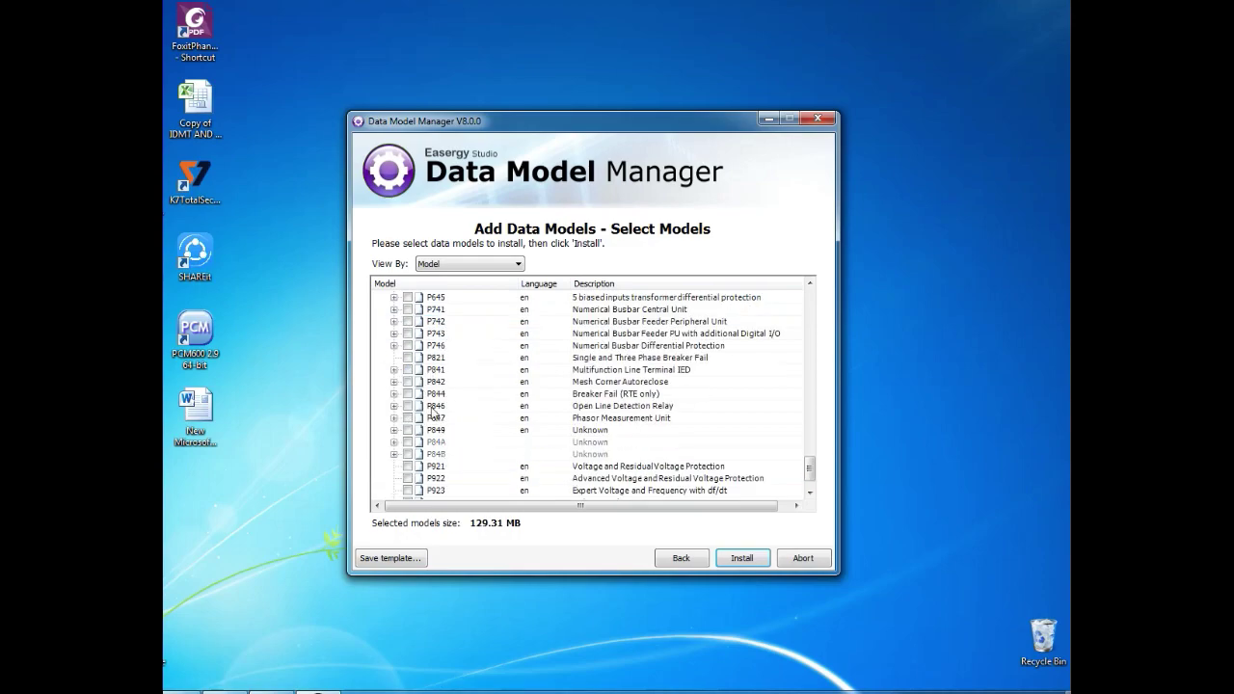
Tick P114D as well, bringing the selected size to 184.28 MB.
click(395, 430)
scroll(404, 436, down, 3)
scroll(403, 436, up, 2)
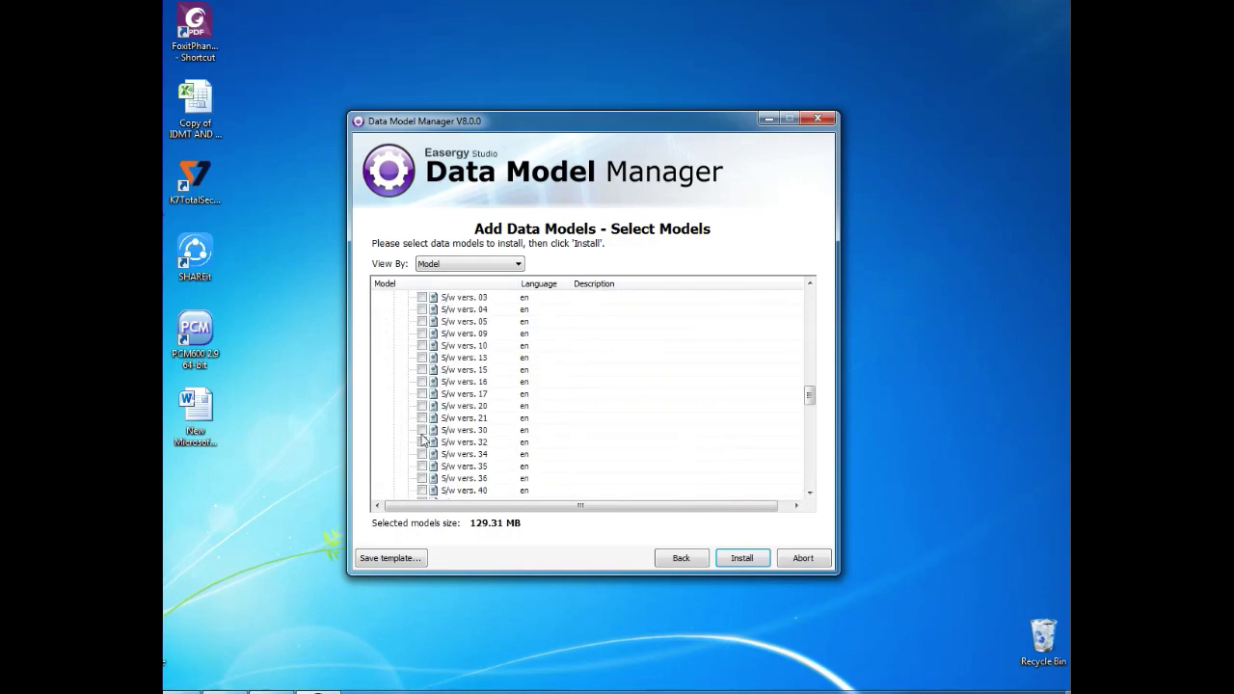
scroll(421, 438, up, 15)
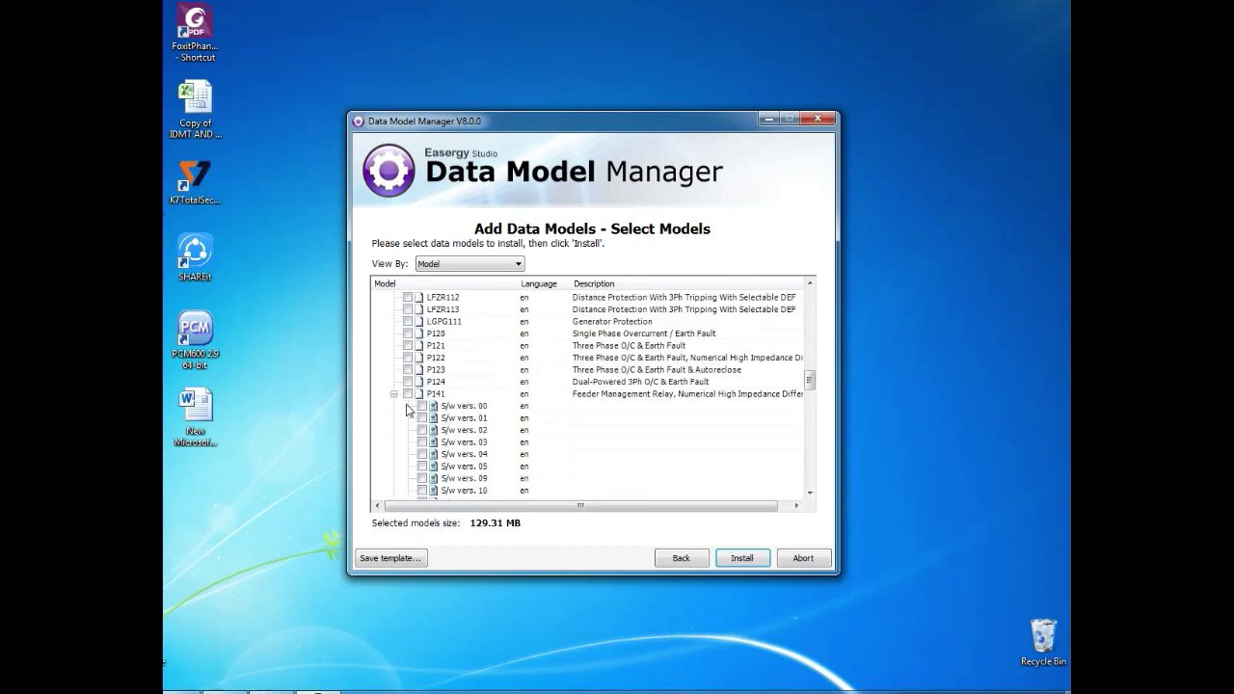
scroll(395, 405, down, 15)
scroll(408, 454, up, 3)
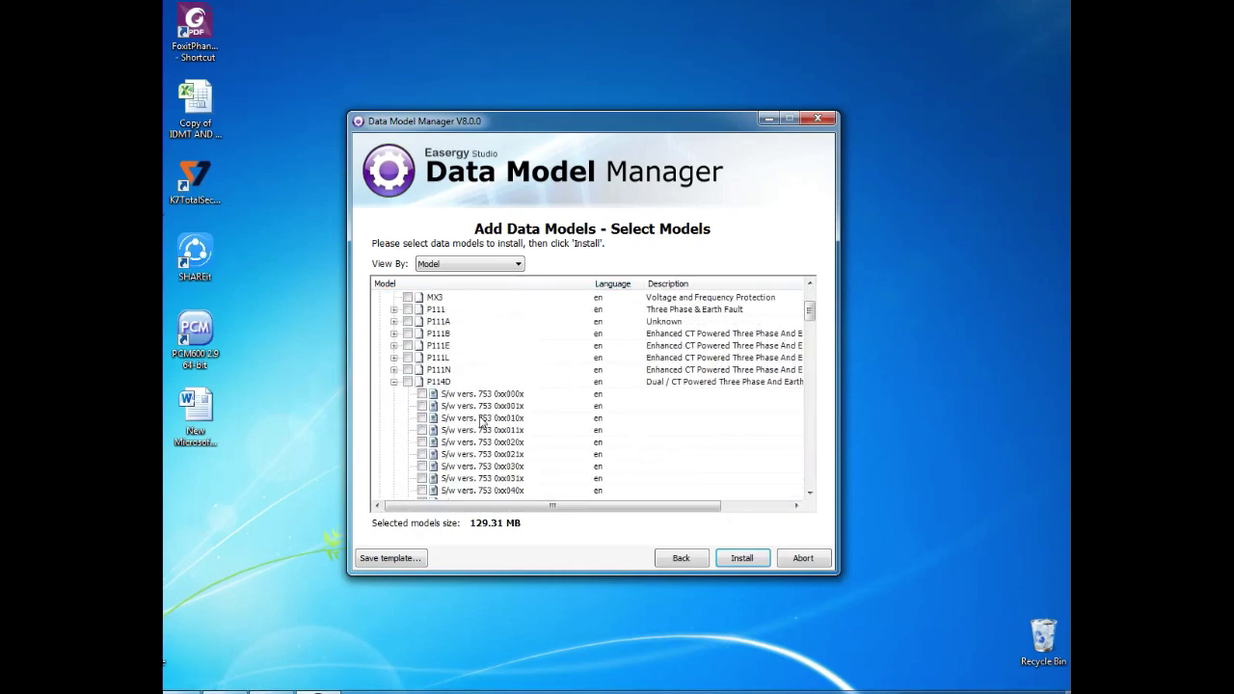
scroll(446, 405, up, 2)
click(405, 430)
scroll(492, 436, up, 10)
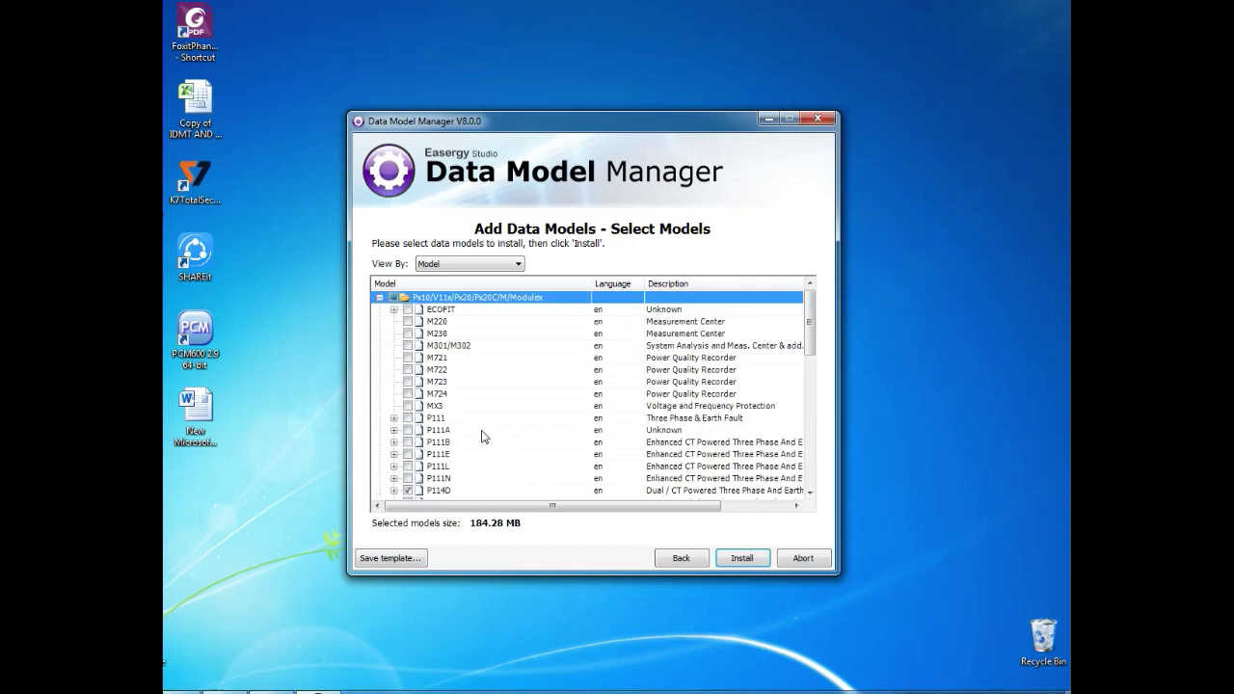
scroll(424, 425, down, 12)
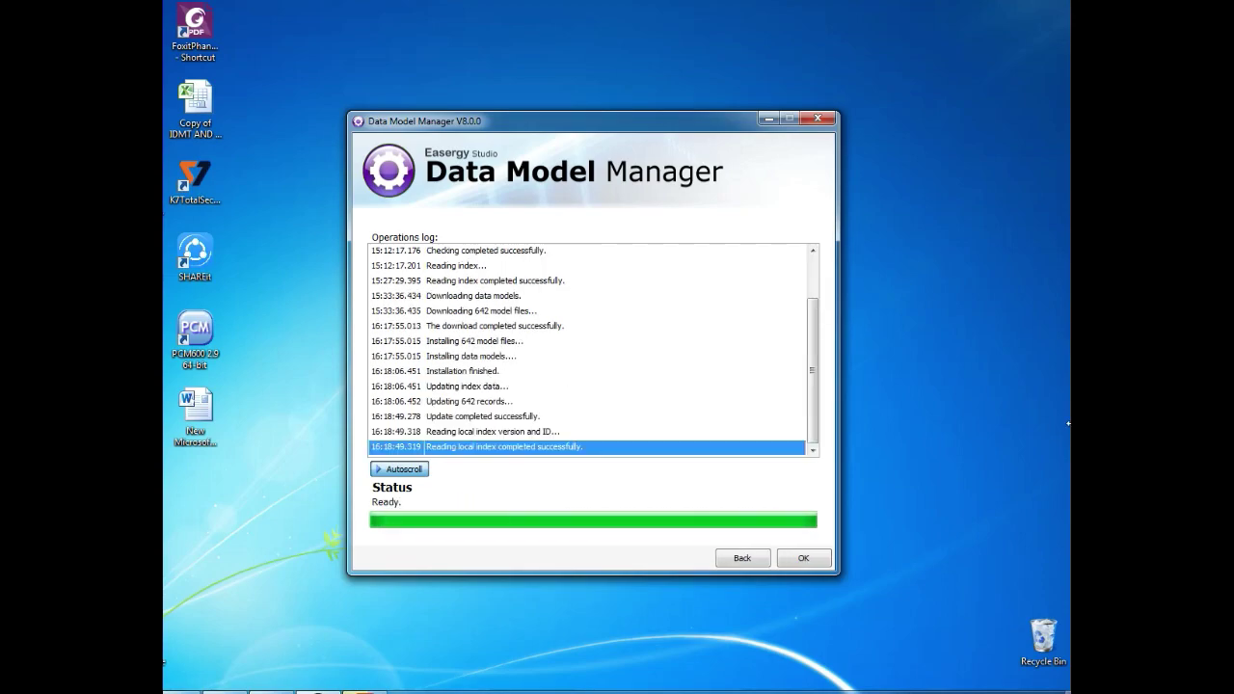
Let the installation finish, then inspect the operations log entries.
click(475, 254)
Check the download, install and update-completed log entries, close the log, and select Export.
click(507, 281)
click(522, 326)
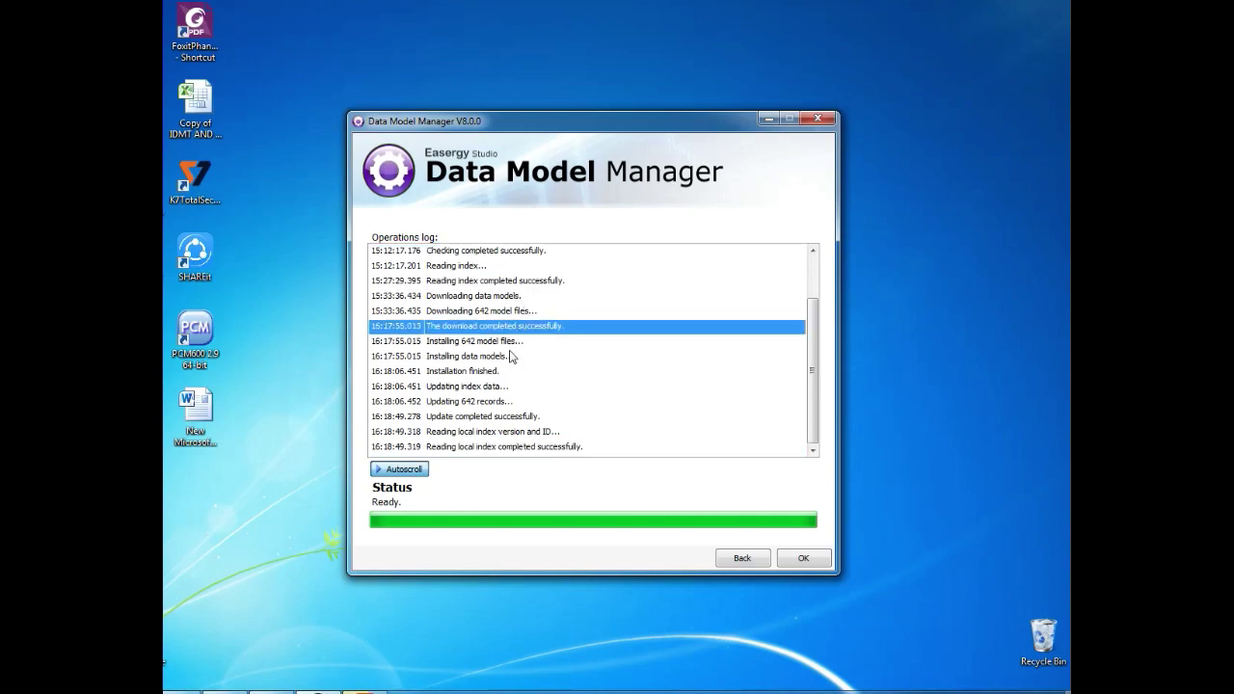
click(512, 356)
click(512, 416)
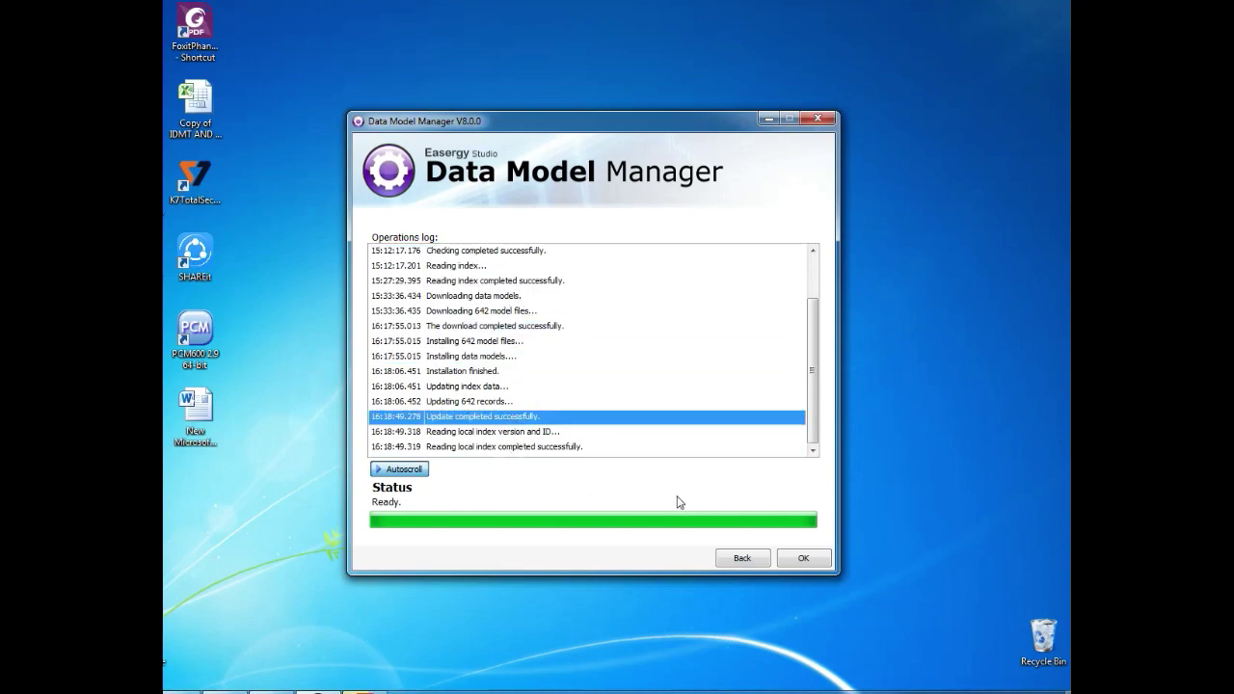
click(803, 558)
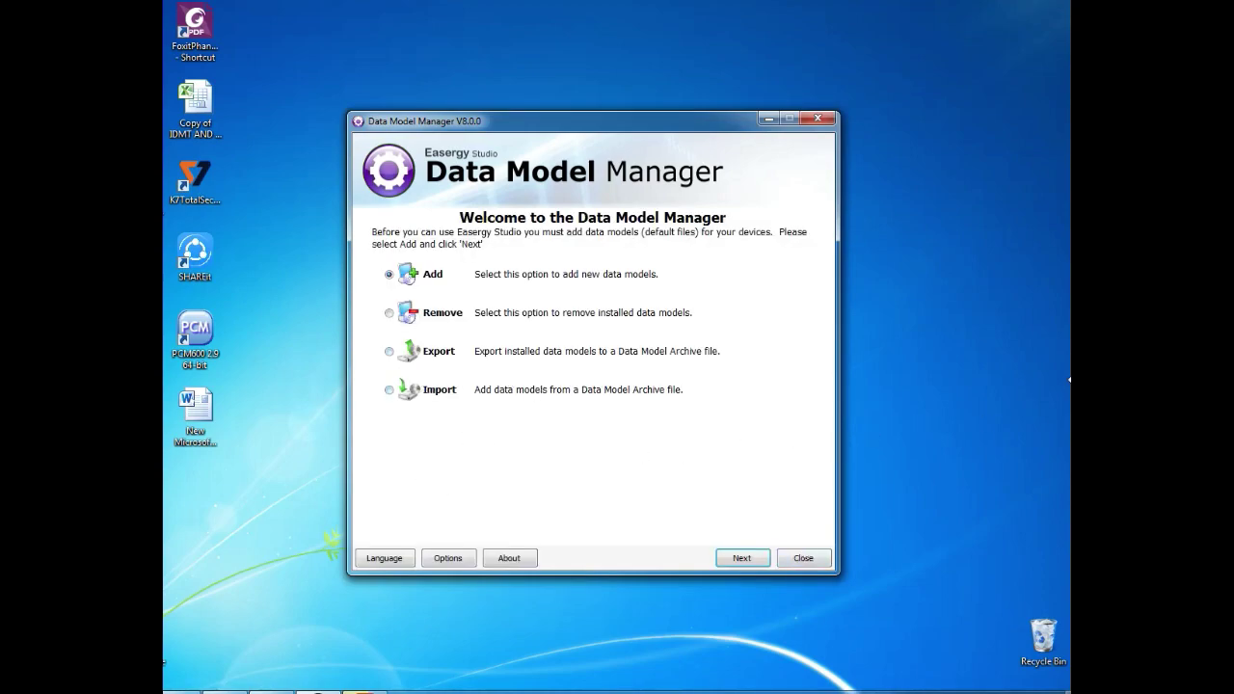
click(438, 357)
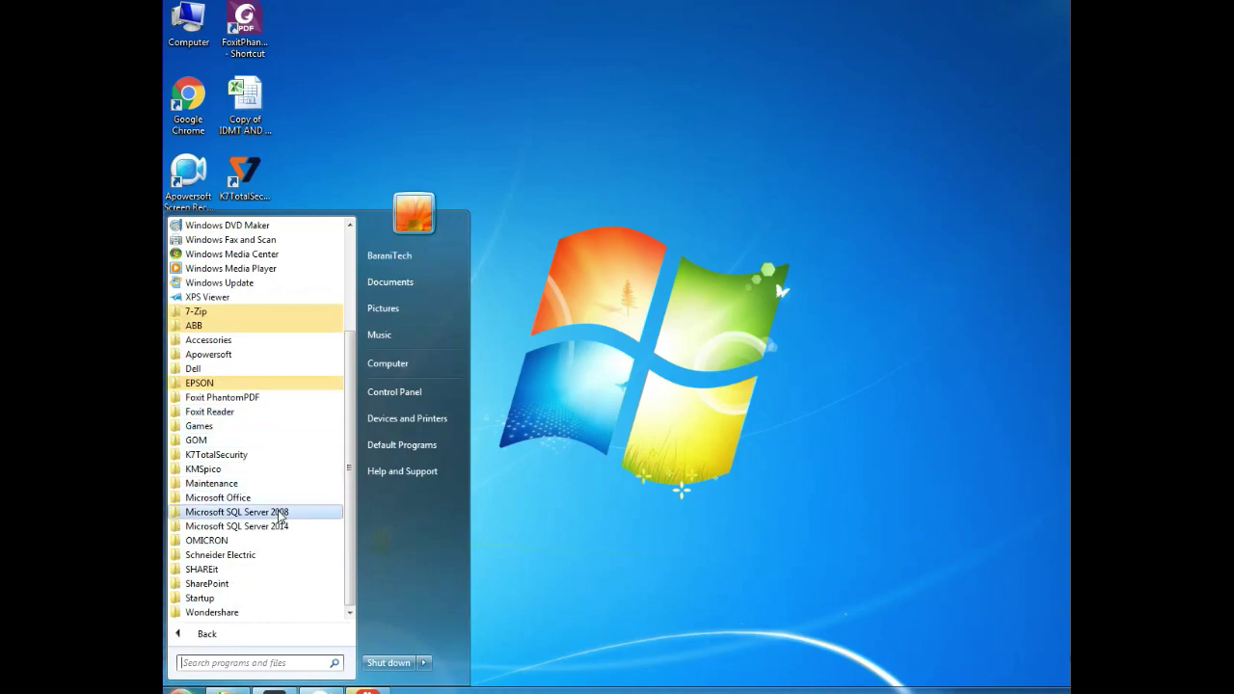
Relaunch Data Model Manager from Schneider Electric > Easergy Studio and browse for the export archive location.
click(266, 556)
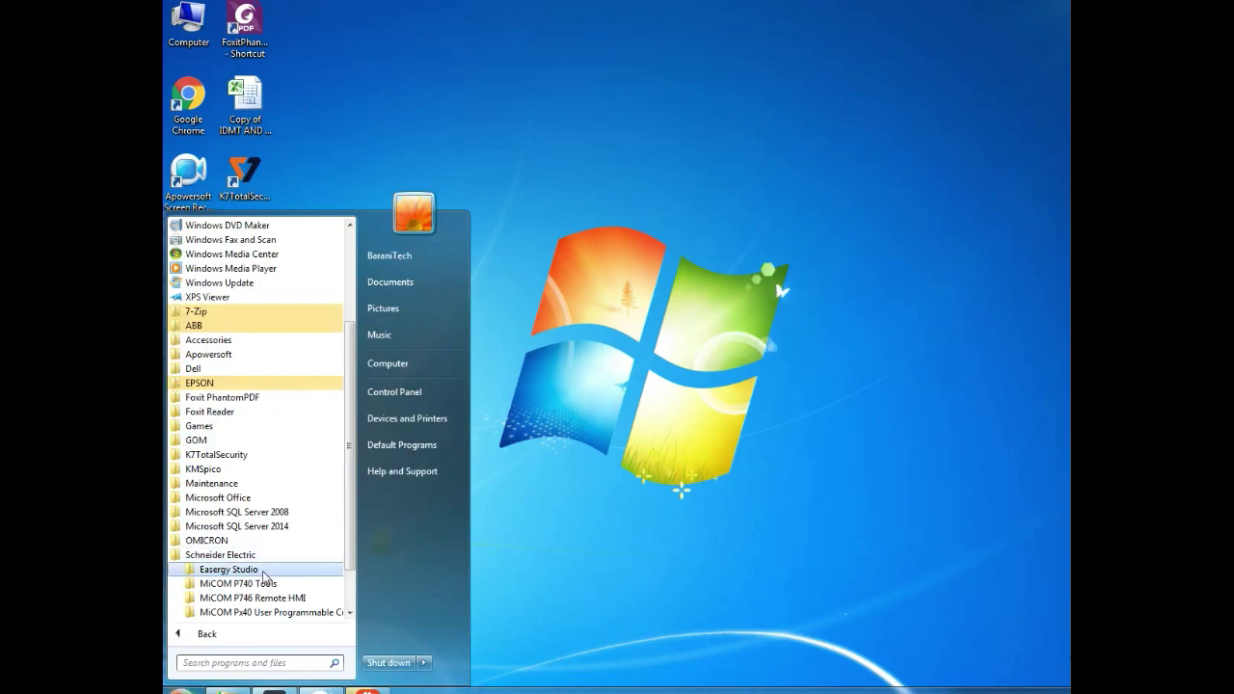
click(266, 571)
click(277, 485)
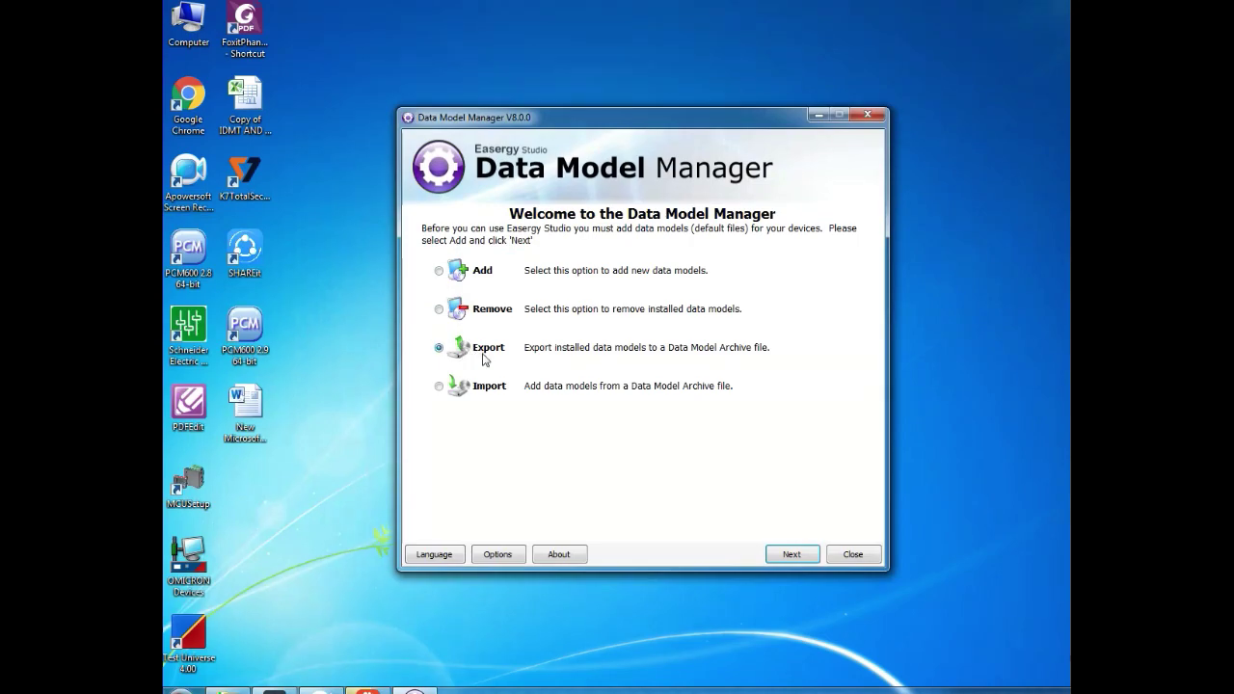
click(778, 557)
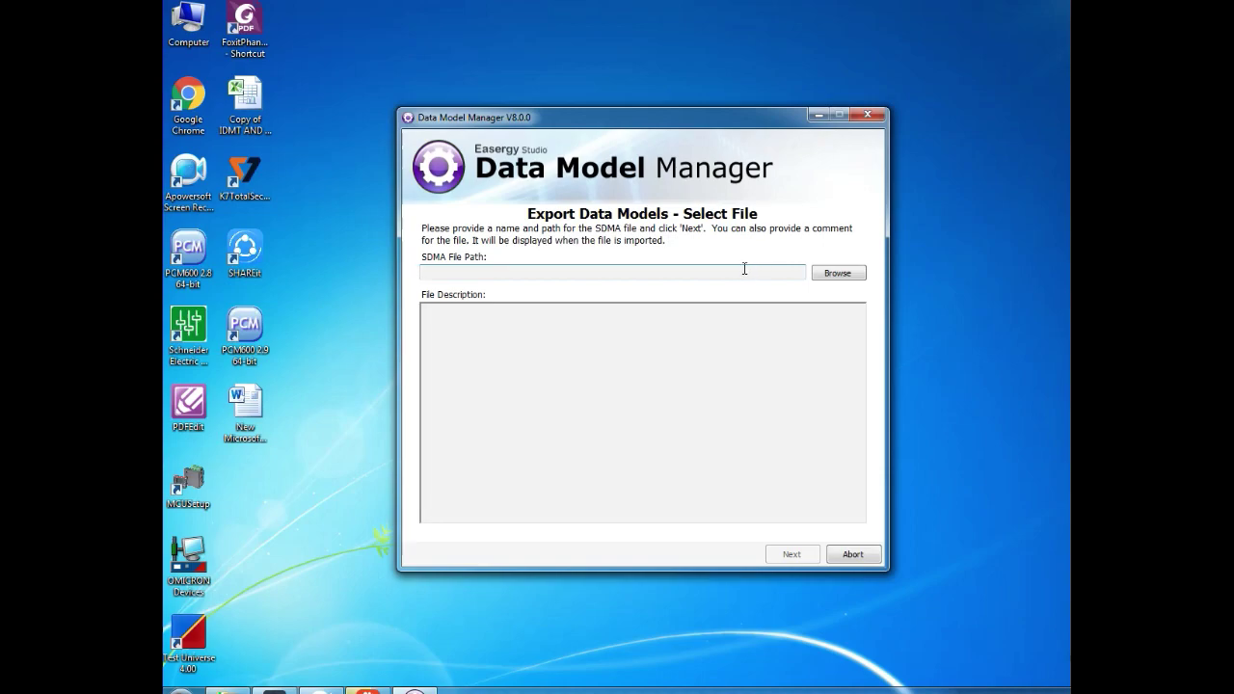
click(835, 276)
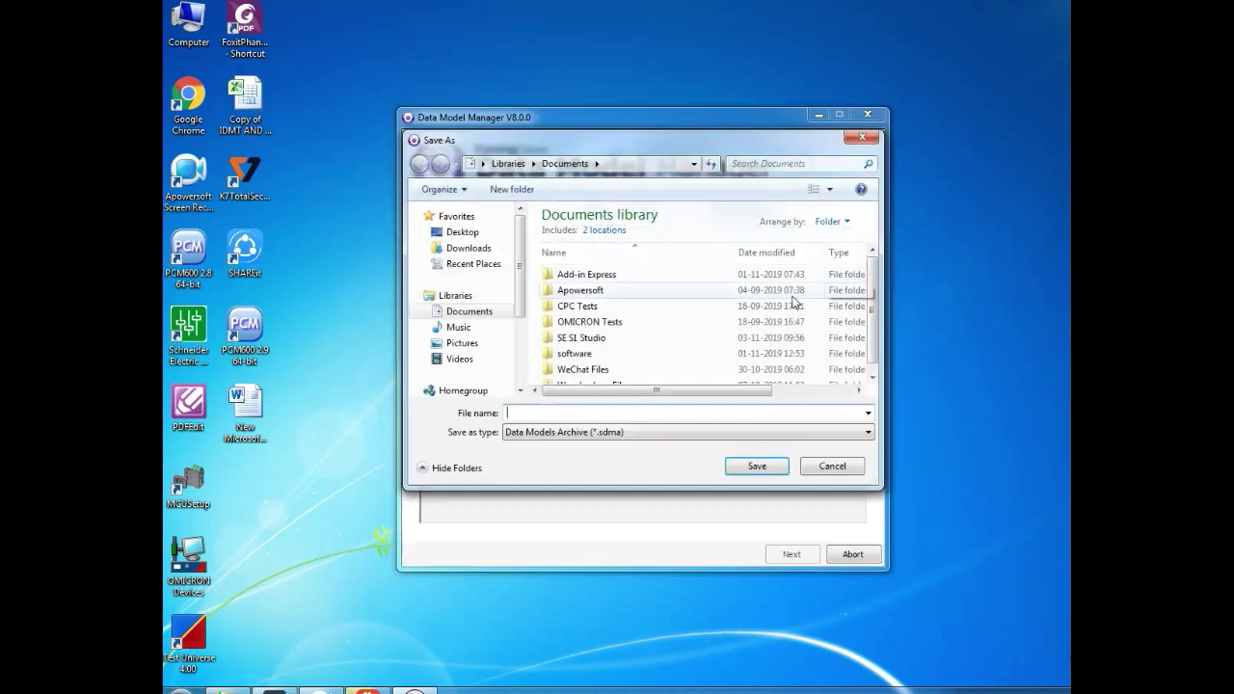
Save the export archive to the Desktop as 'P643 and P114D.sdma'.
scroll(502, 352, down, 2)
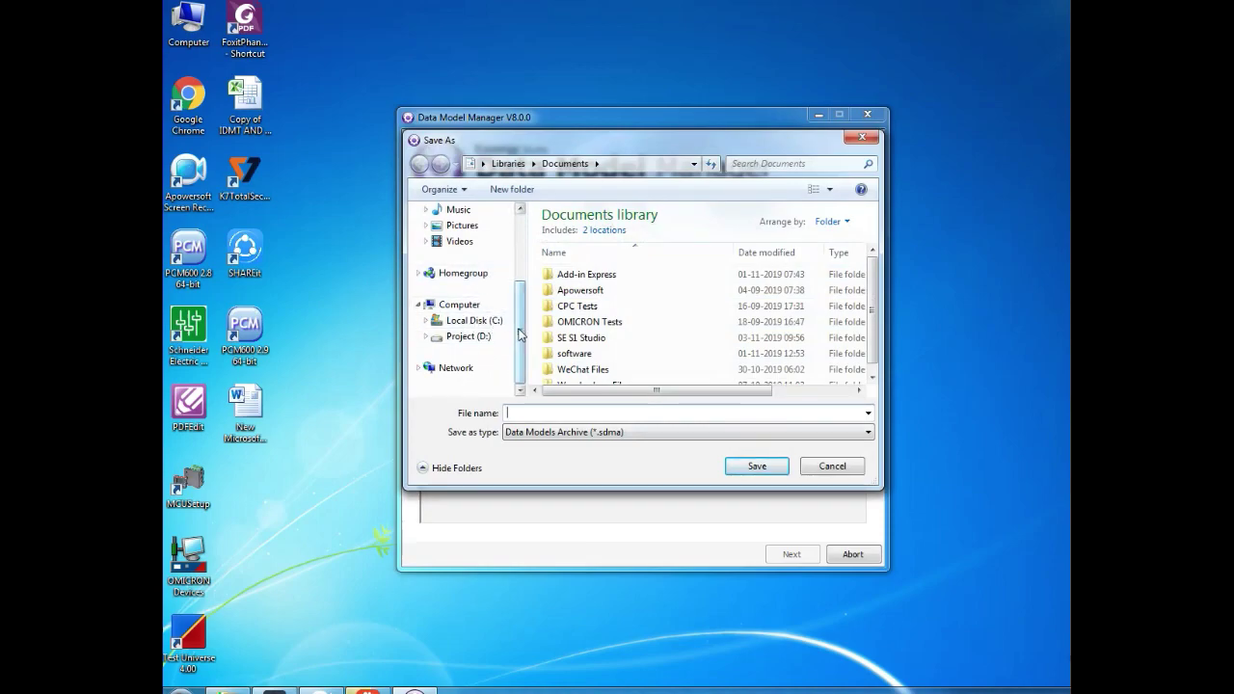
scroll(479, 241, up, 3)
click(479, 235)
click(649, 413)
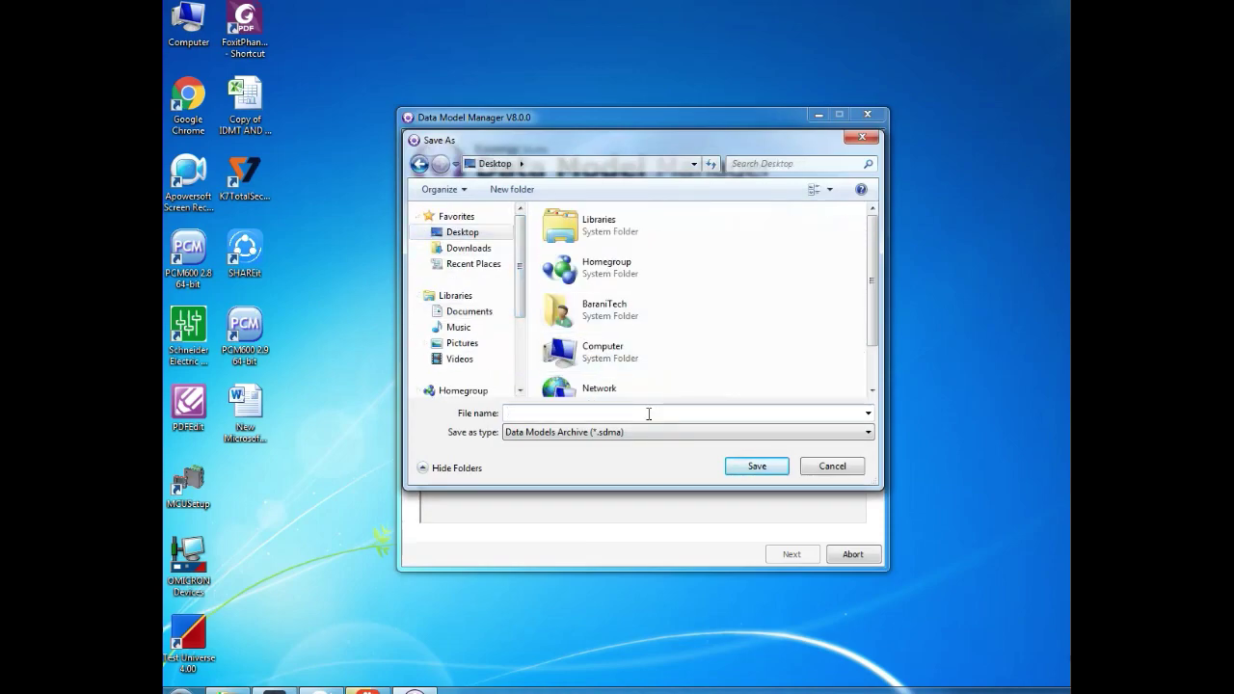
text(P643 and P114D)
click(758, 466)
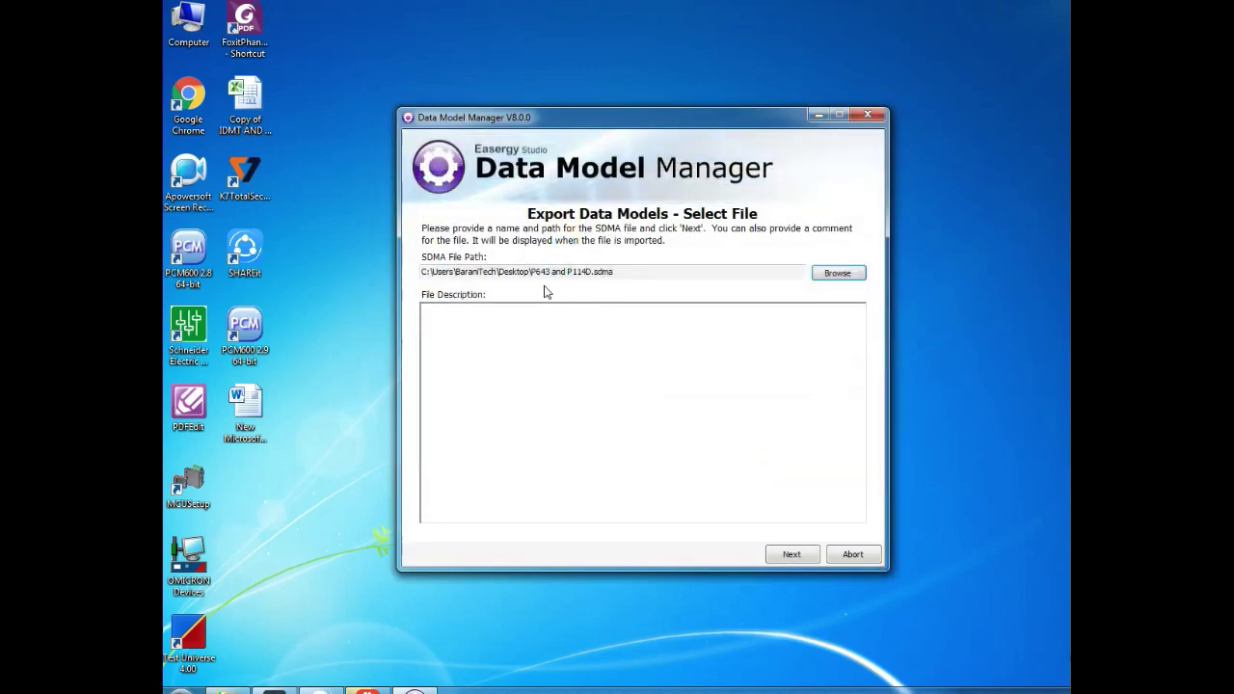
Tick P114D and the Px40/K/L/Px20(Courier) folder (P442, P543, P643), then create the archive.
click(793, 554)
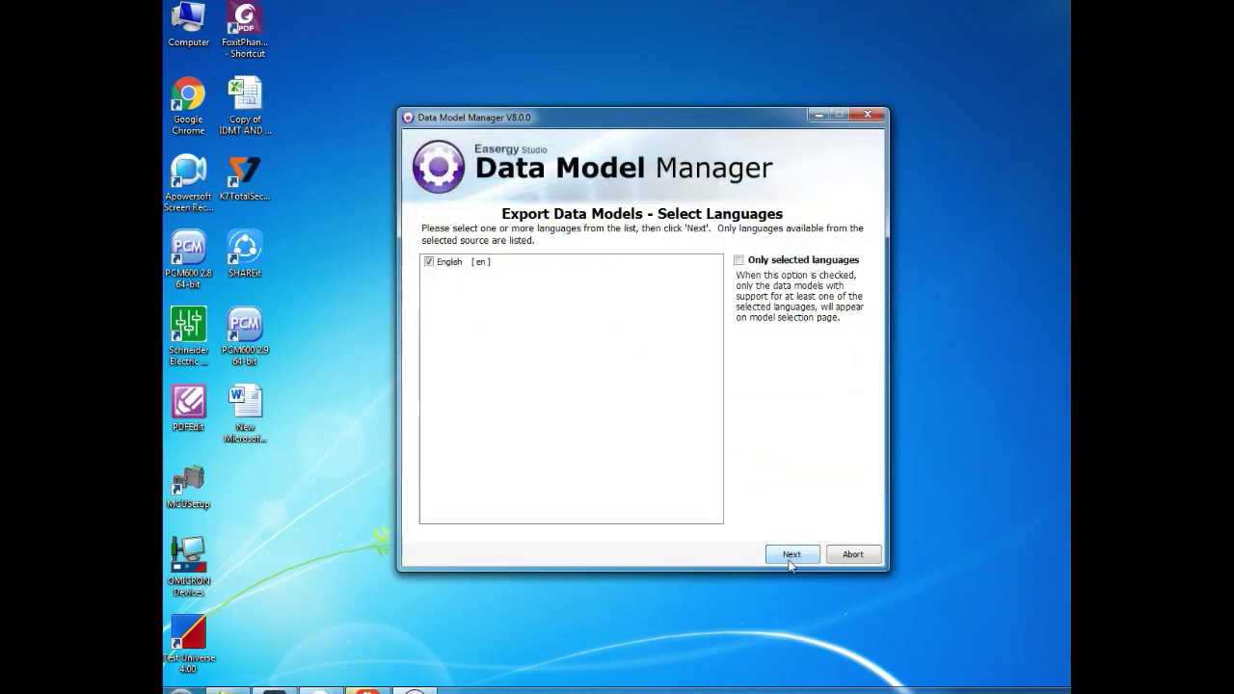
click(794, 559)
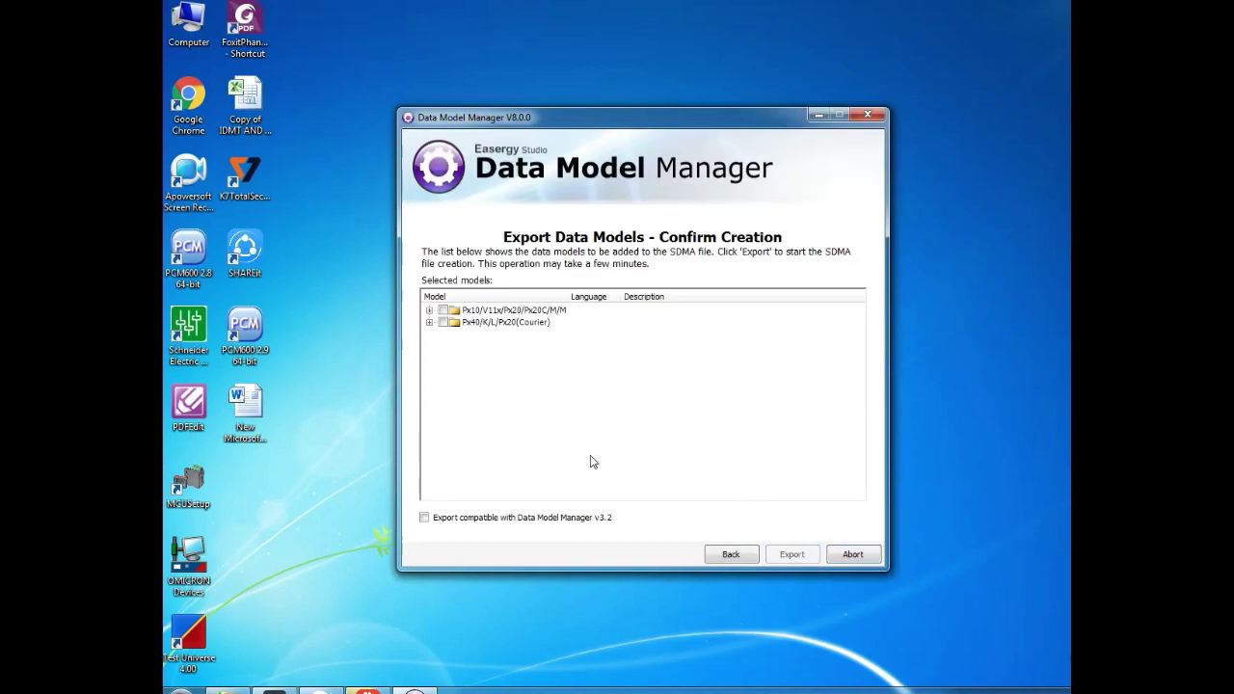
click(430, 311)
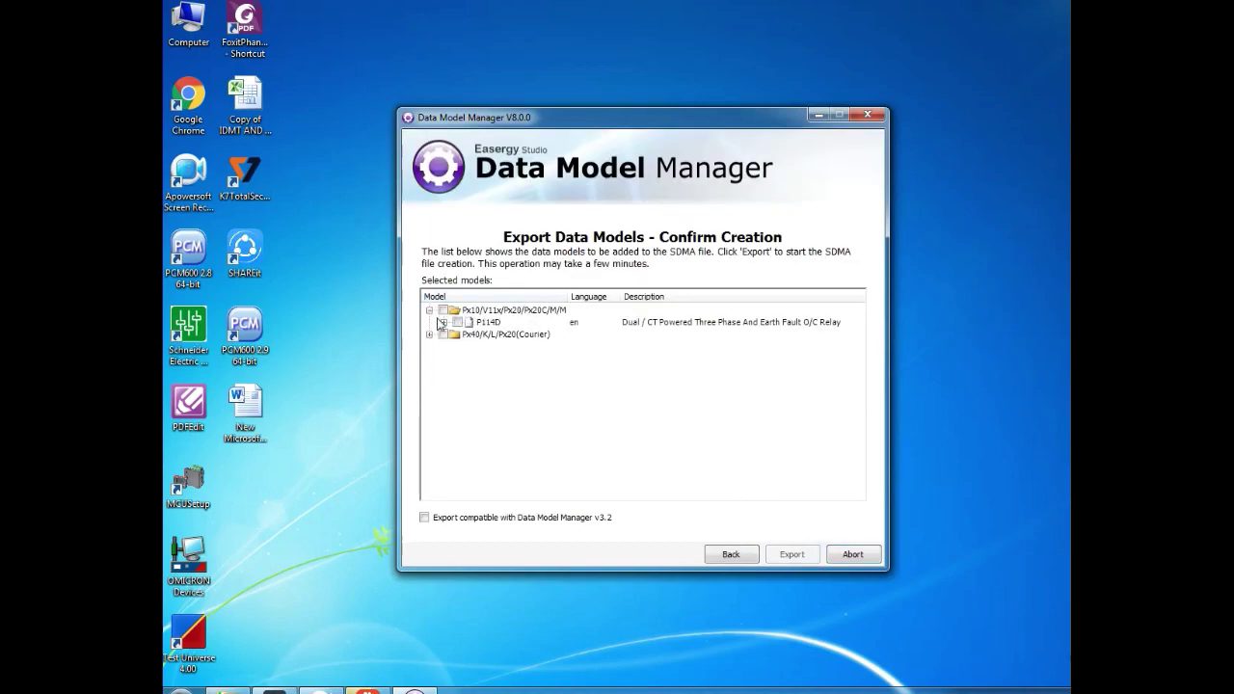
click(456, 323)
click(430, 335)
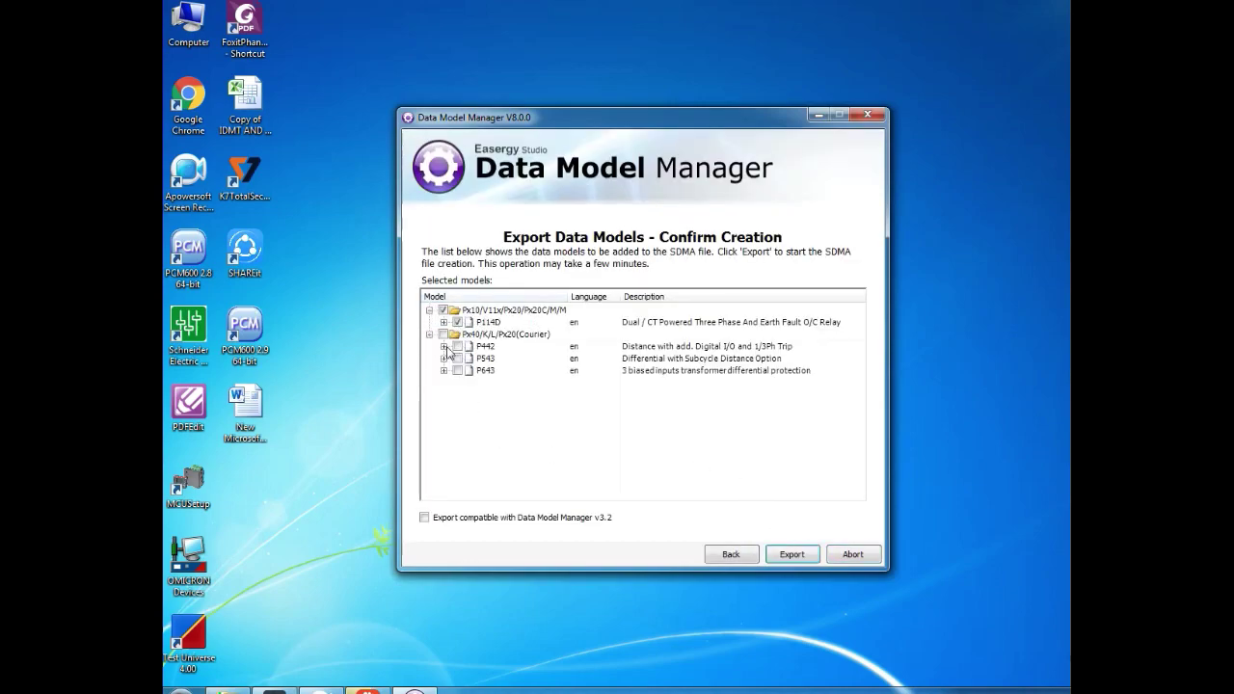
click(449, 337)
click(442, 335)
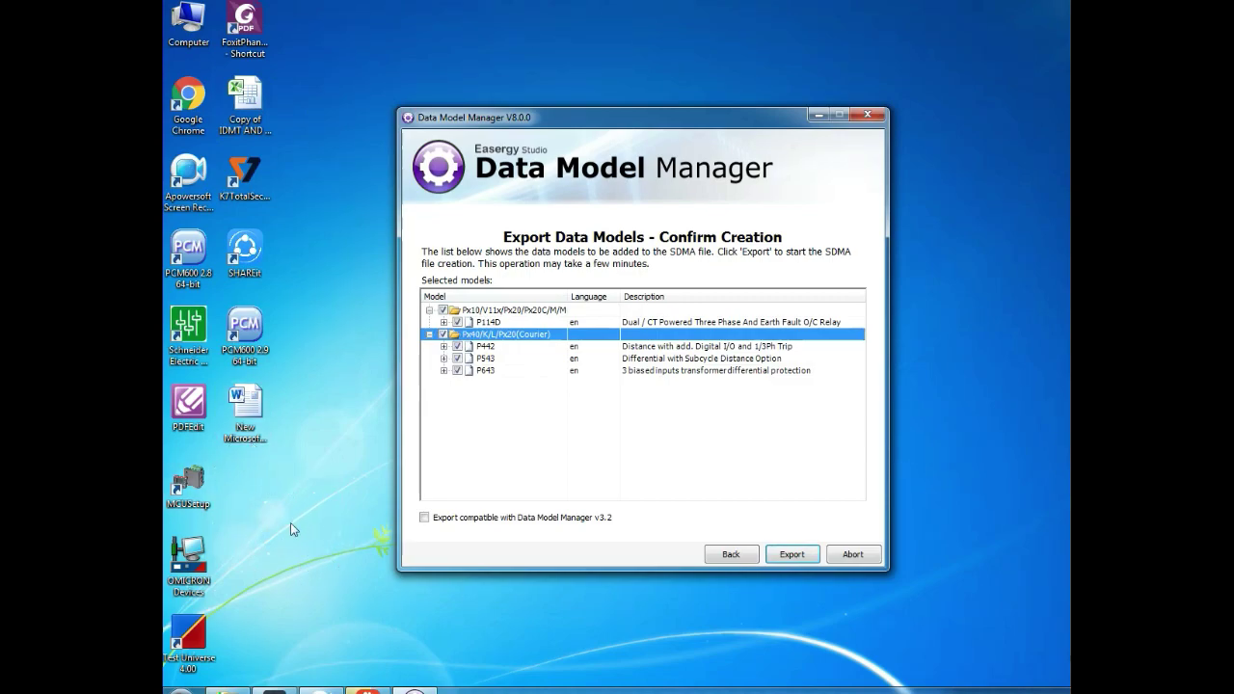
click(800, 553)
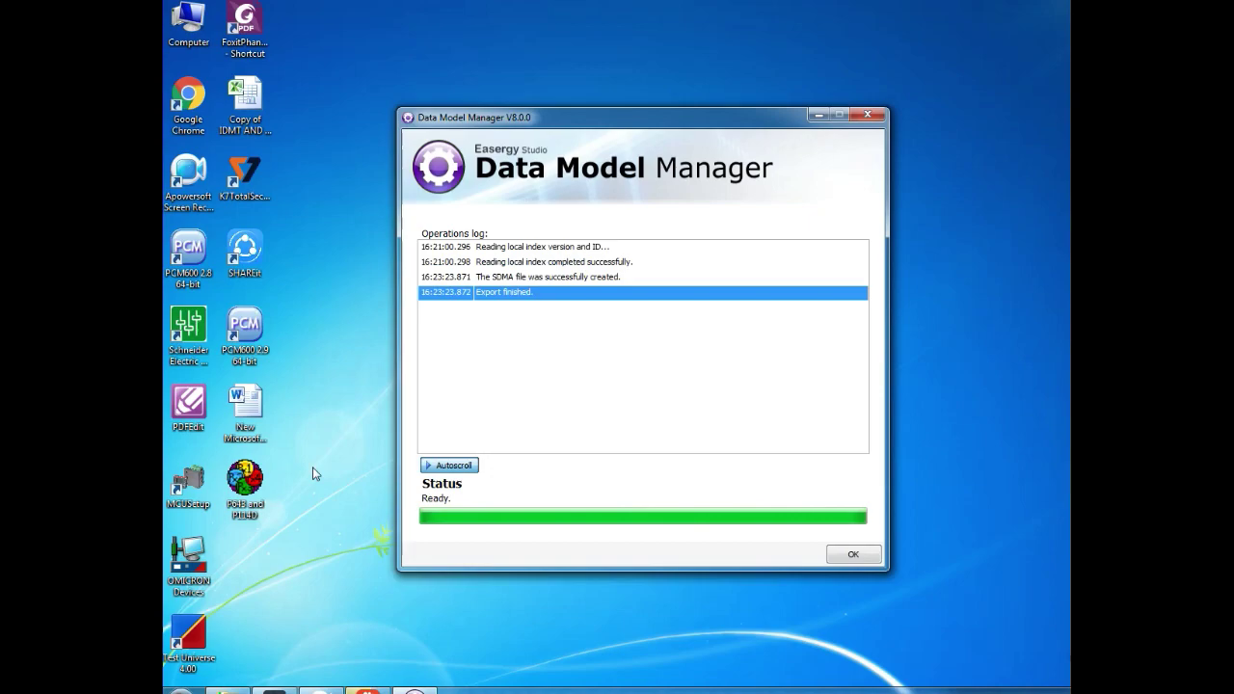
Dismiss the export log once it reports Export finished.
click(878, 559)
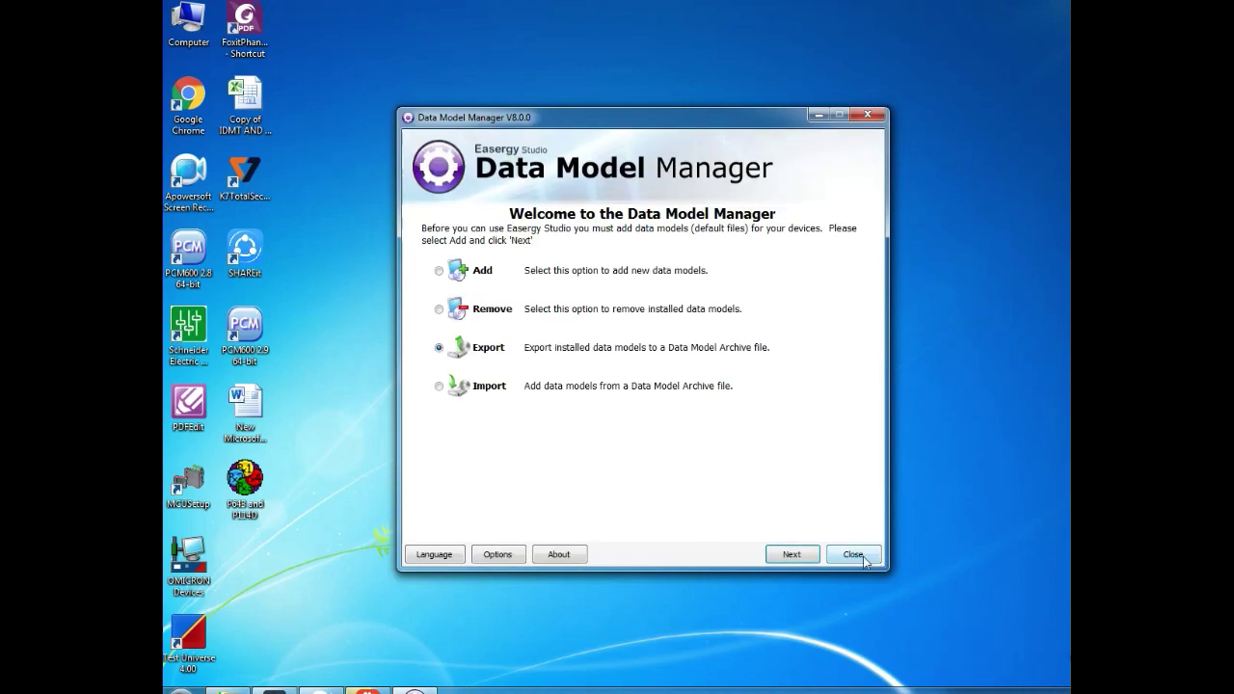
Close Data Model Manager from its welcome page.
click(865, 558)
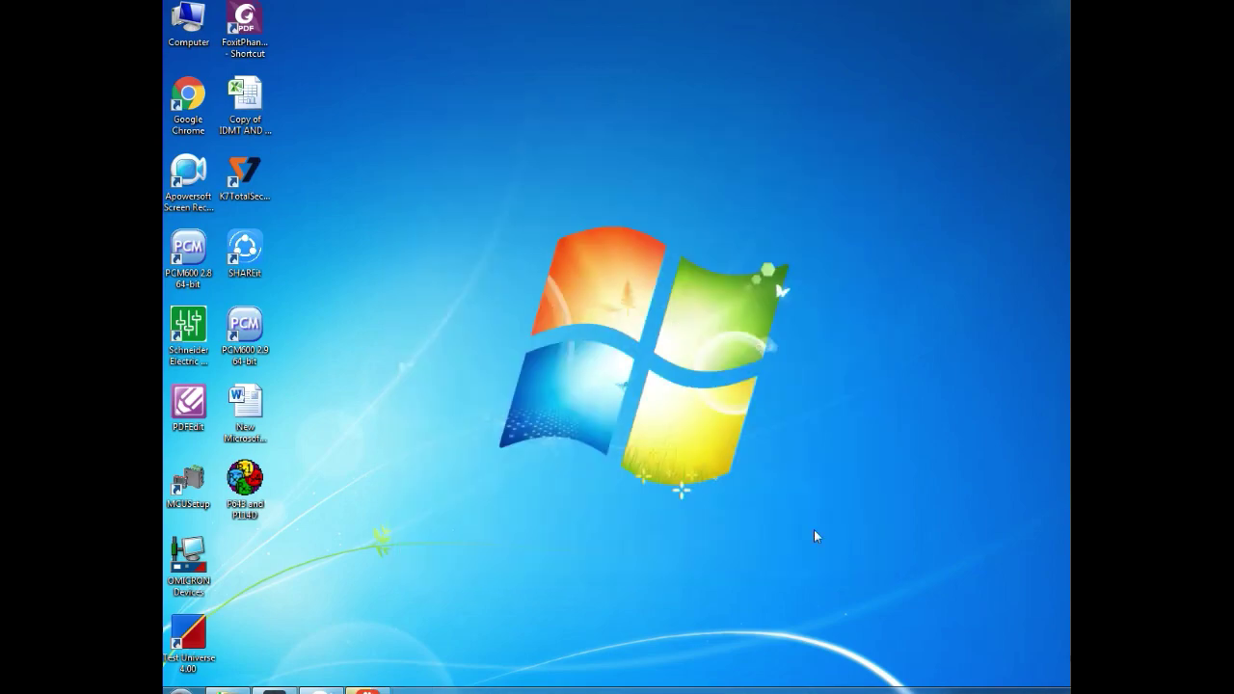